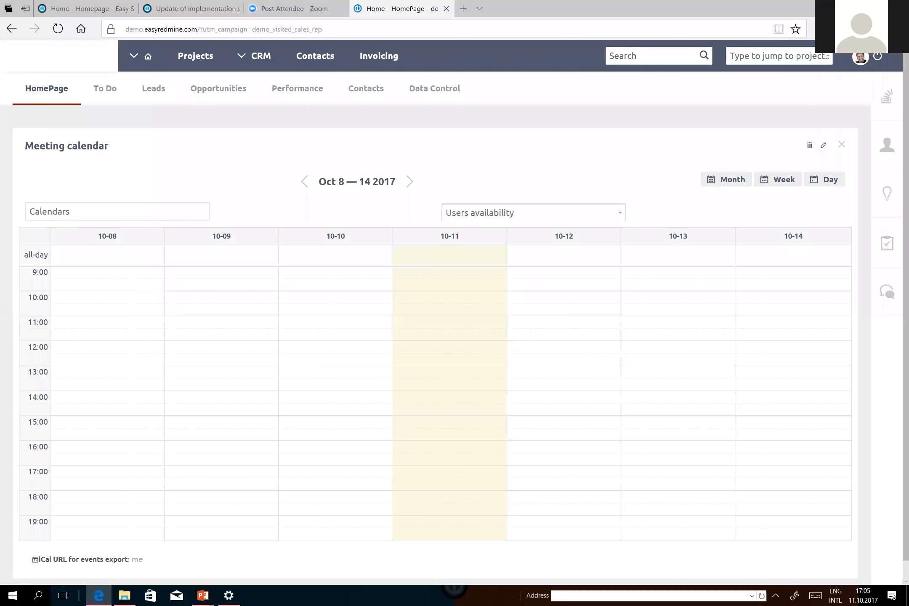
# Log back in as Administrator and open the CRM user targets settings through the link in the PowerPoint slide show.
pyautogui.click(878, 56)
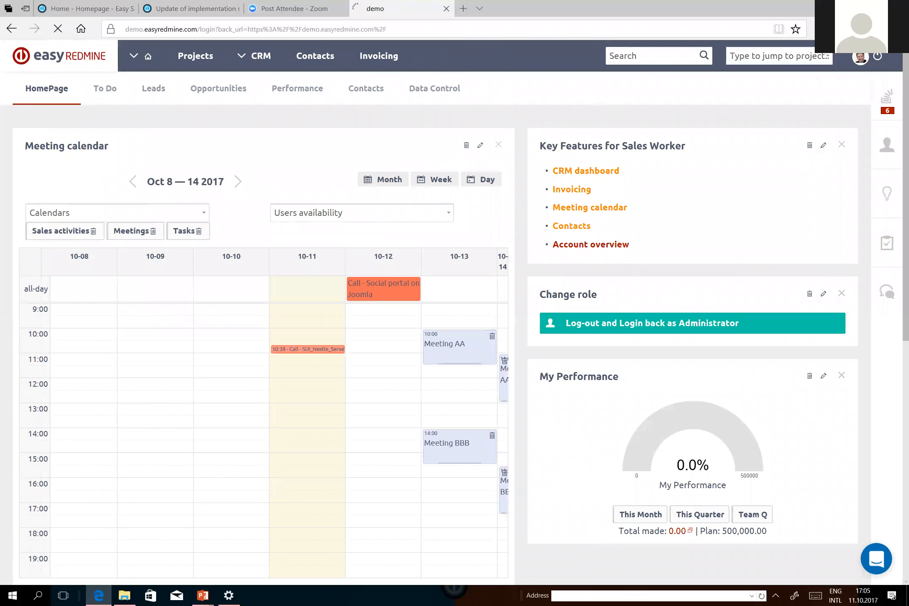
pyautogui.click(458, 410)
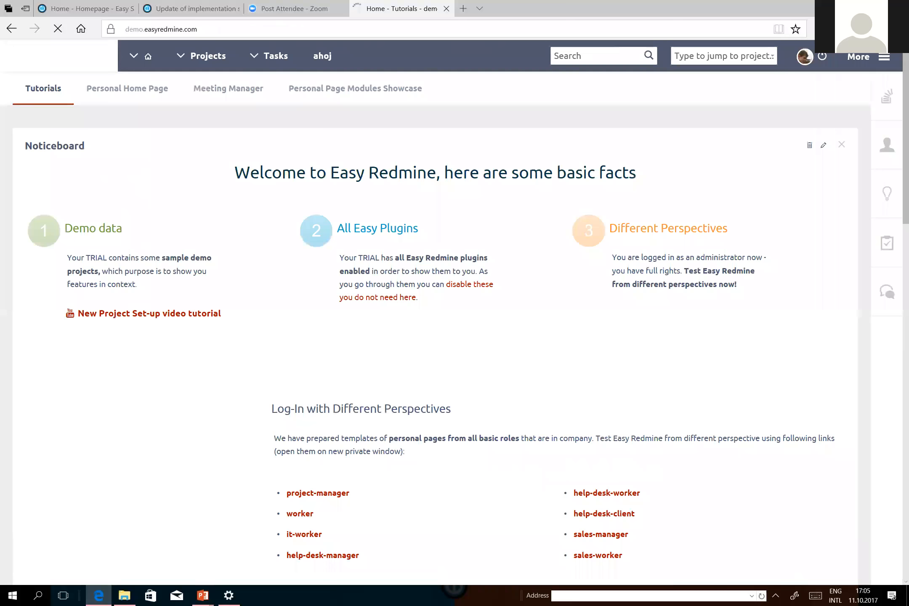
pyautogui.hotkey('alt', 'Tab')
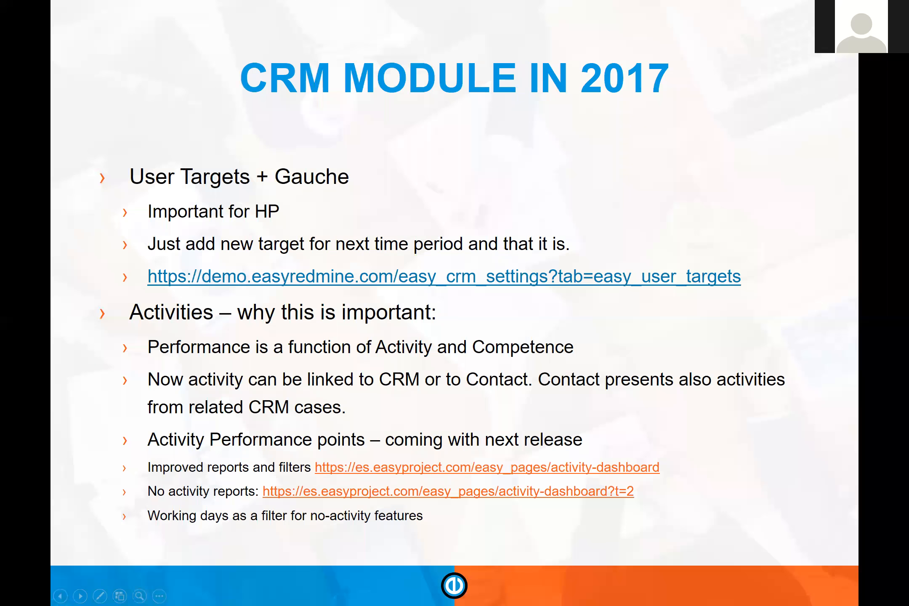
pyautogui.hotkey('alt', 'Tab')
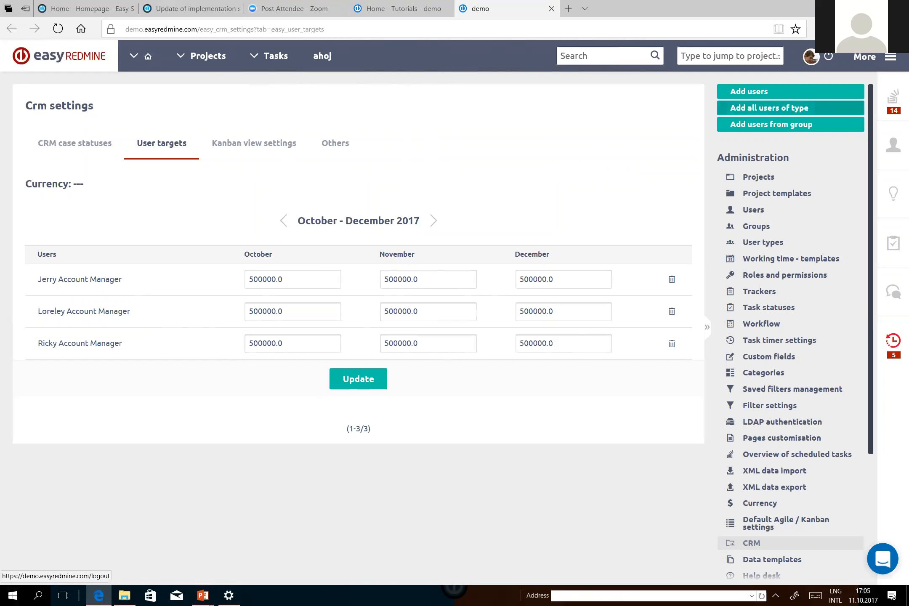
# Log out of the administrator account and log back in under the sales worker tutorial role.
pyautogui.click(829, 56)
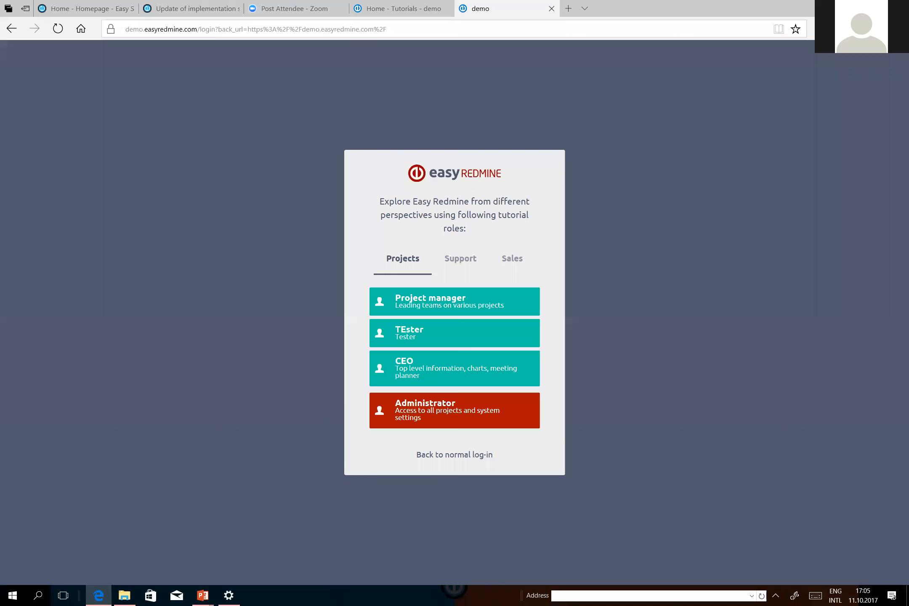
pyautogui.click(512, 259)
pyautogui.click(476, 352)
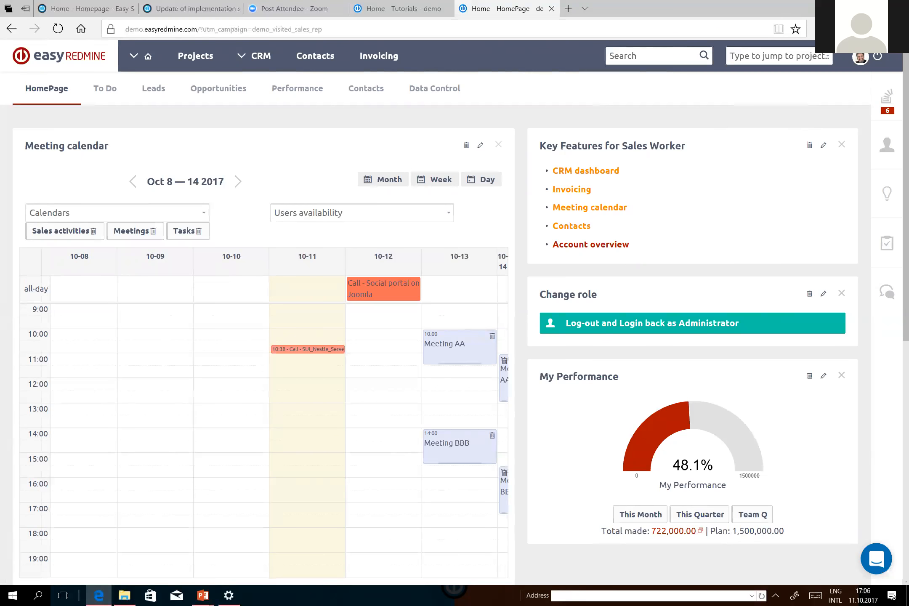
# Open the My Performance gauge's settings and review its name and needle entity choices, keeping CRM cases selected.
pyautogui.click(824, 376)
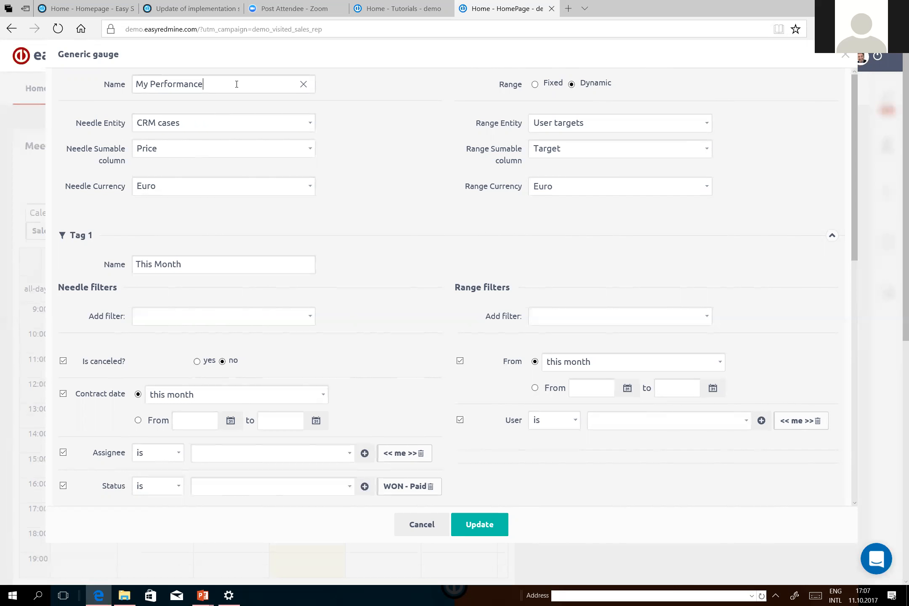
pyautogui.moveTo(236, 84); pyautogui.dragTo(102, 86)
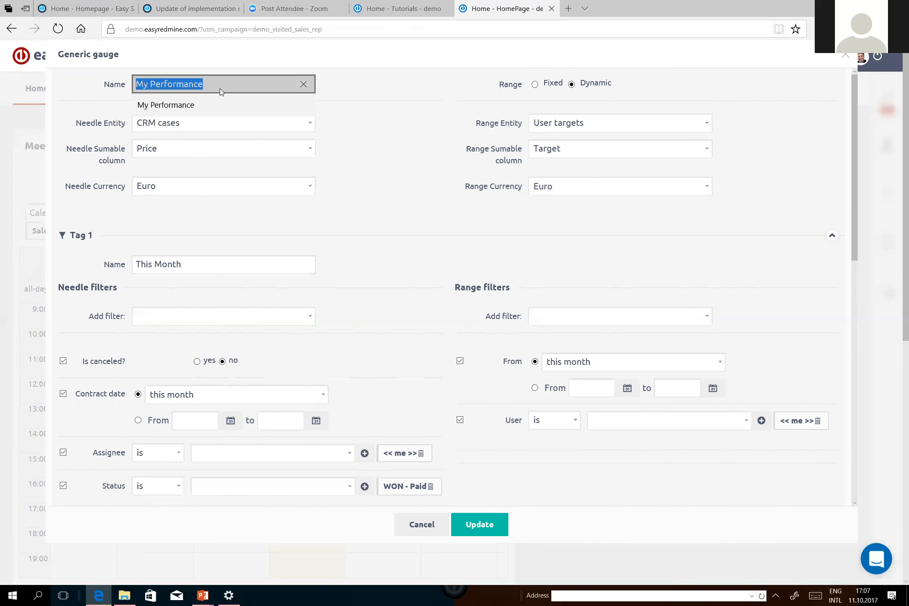
pyautogui.click(394, 228)
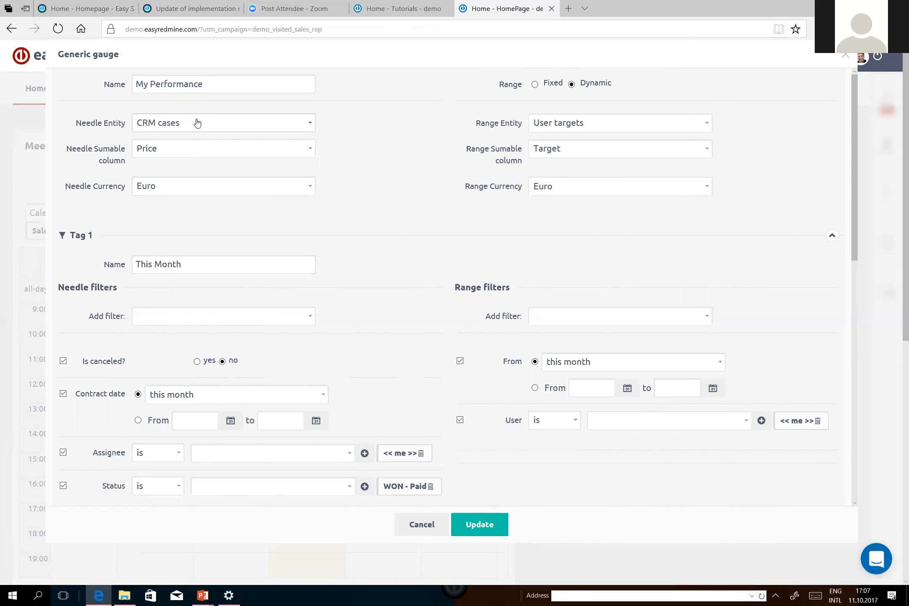
pyautogui.click(196, 122)
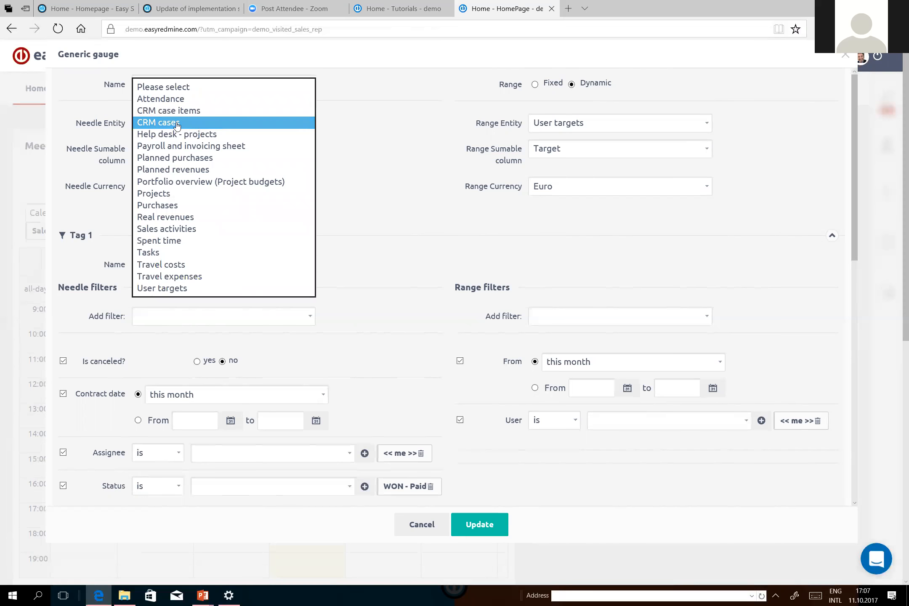
pyautogui.click(178, 125)
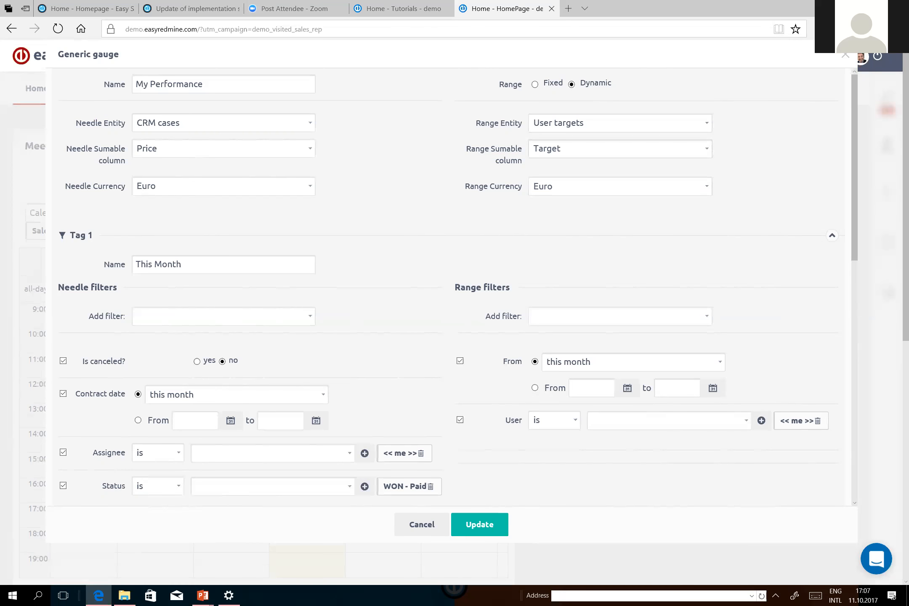
# Examine the needle and range filters of the gauge's This Month, This Quarter and Team Q tags.
pyautogui.scroll(-4, 320, 242)
pyautogui.scroll(1, 179, 172)
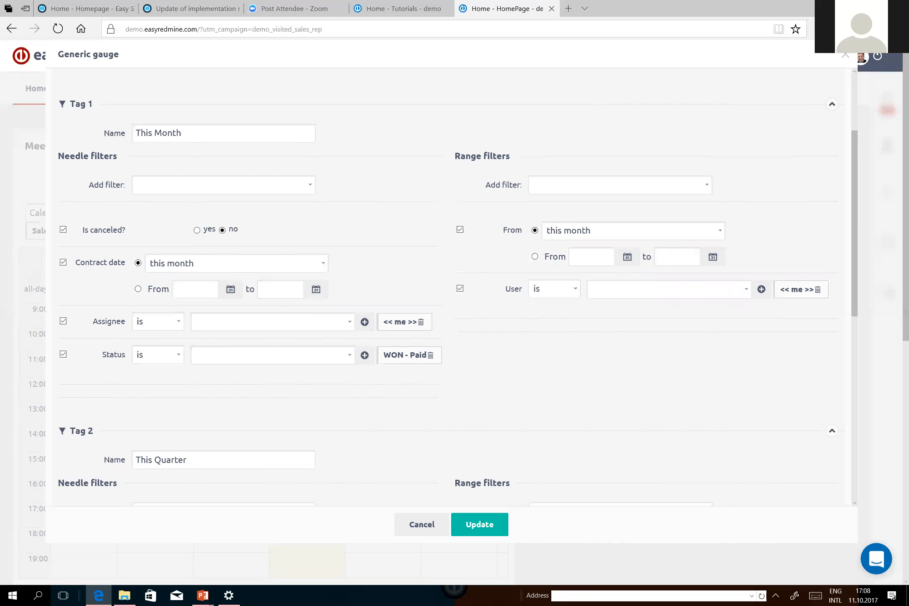
pyautogui.scroll(-6, 500, 143)
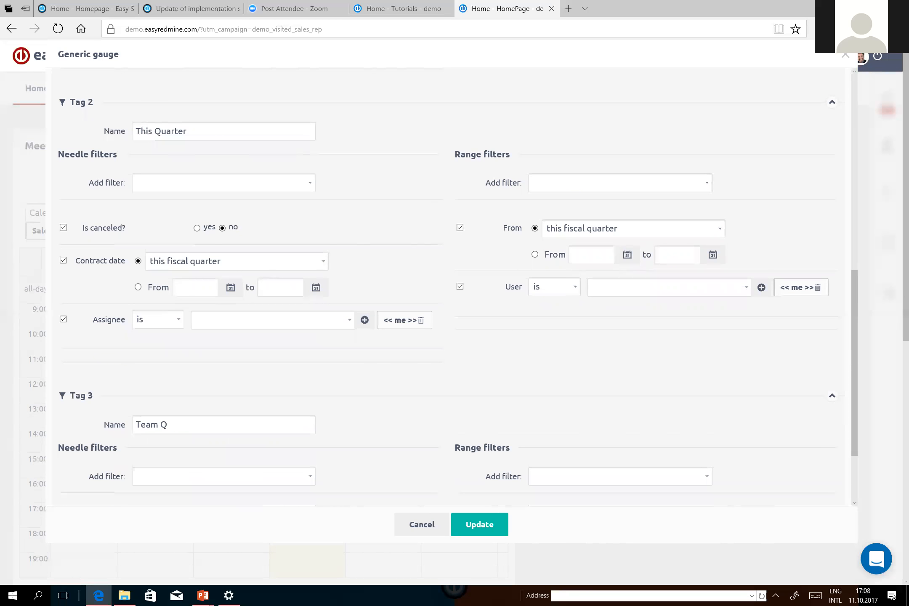
pyautogui.scroll(-3, 451, 286)
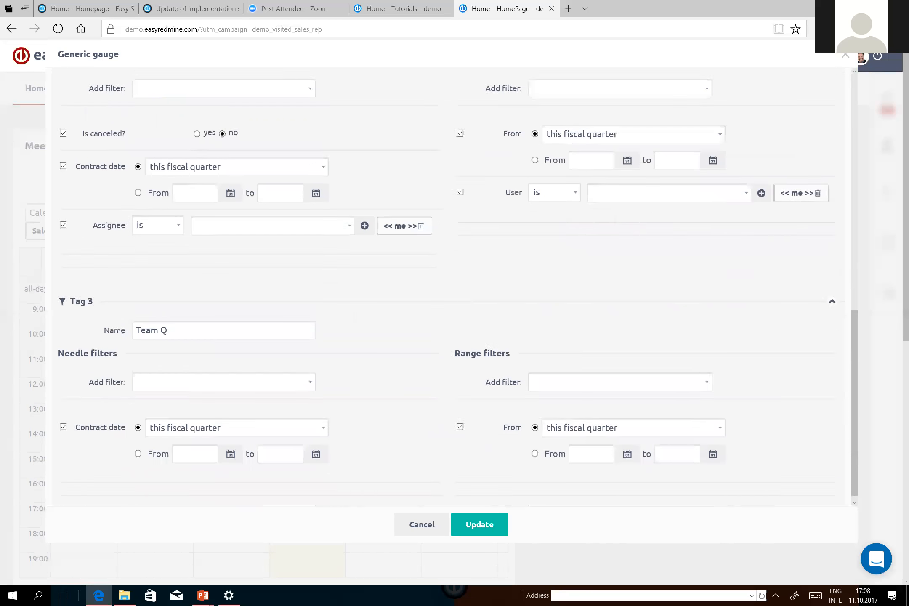
pyautogui.scroll(2, 451, 286)
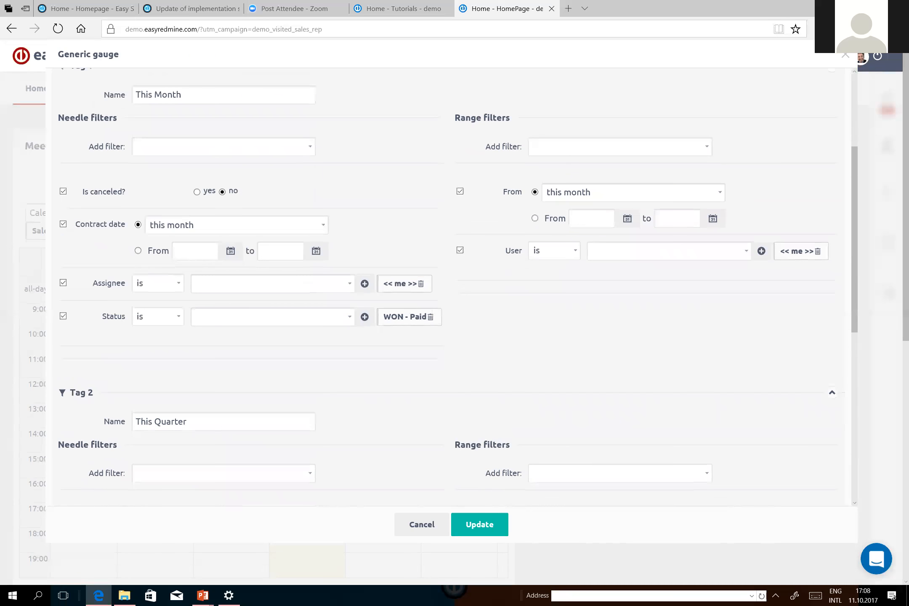
pyautogui.scroll(4, 450, 286)
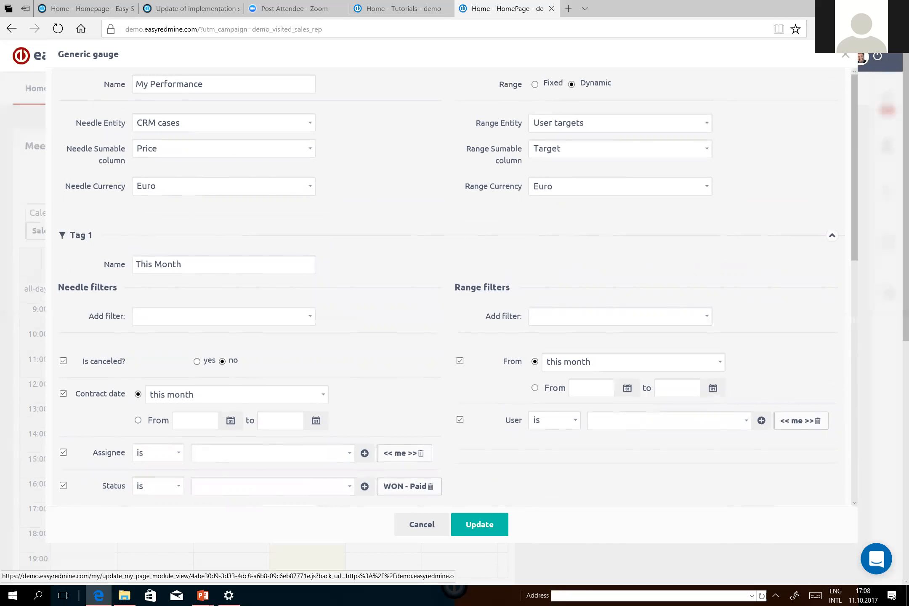
# Update the My Performance gauge and switch back to the CRM update slide show in PowerPoint.
pyautogui.click(480, 525)
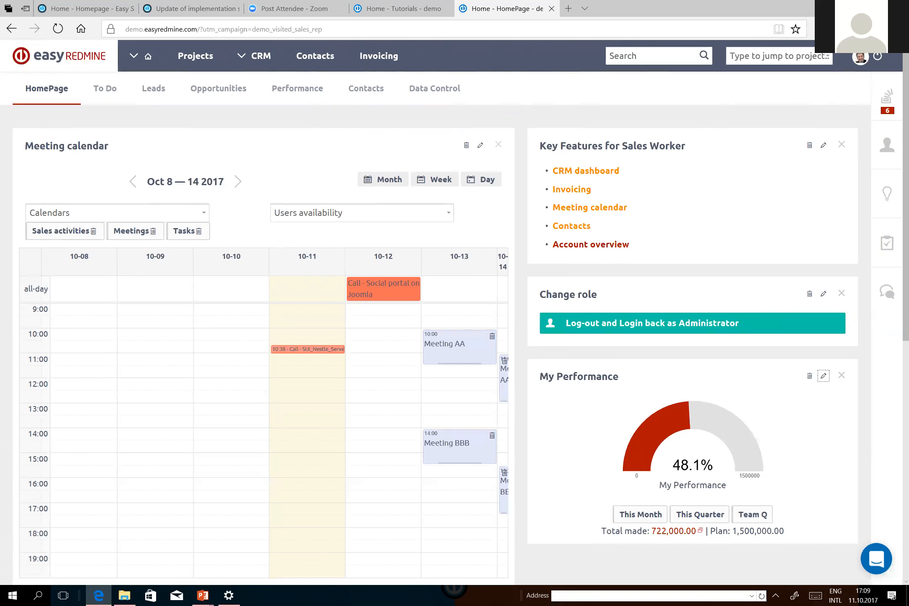
pyautogui.hotkey('alt', 'Tab')
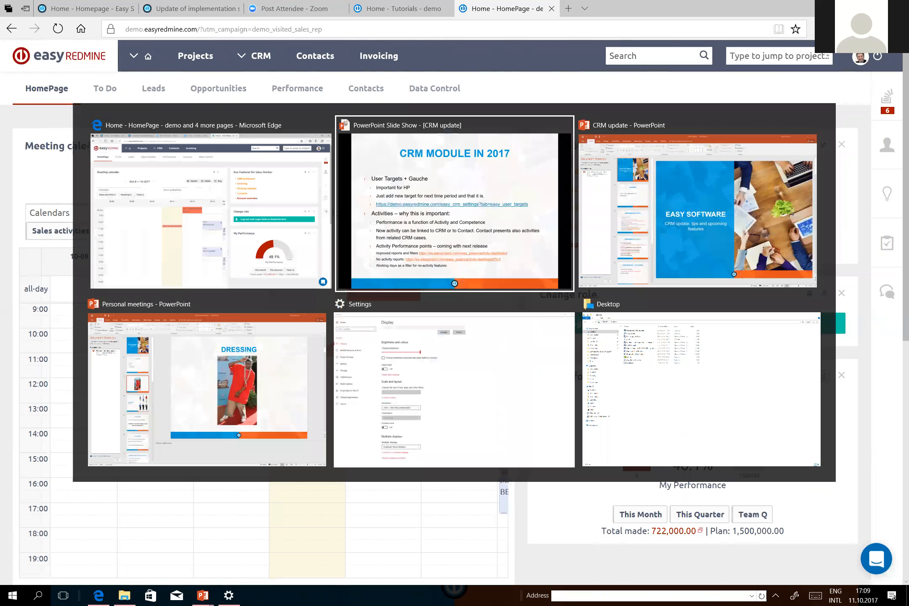
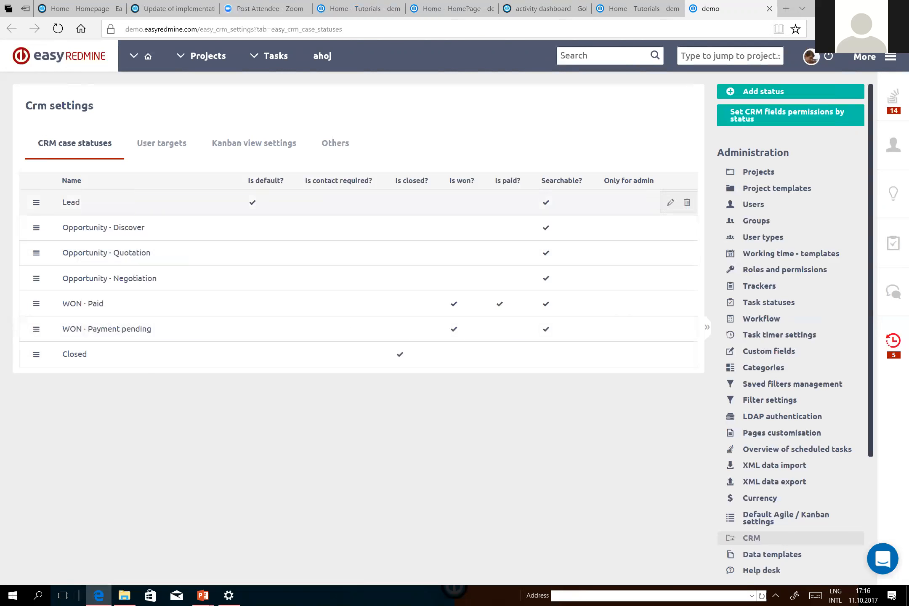
# Examine the Only for admin column in the list of CRM case statuses.
pyautogui.moveTo(603, 180); pyautogui.dragTo(655, 180)
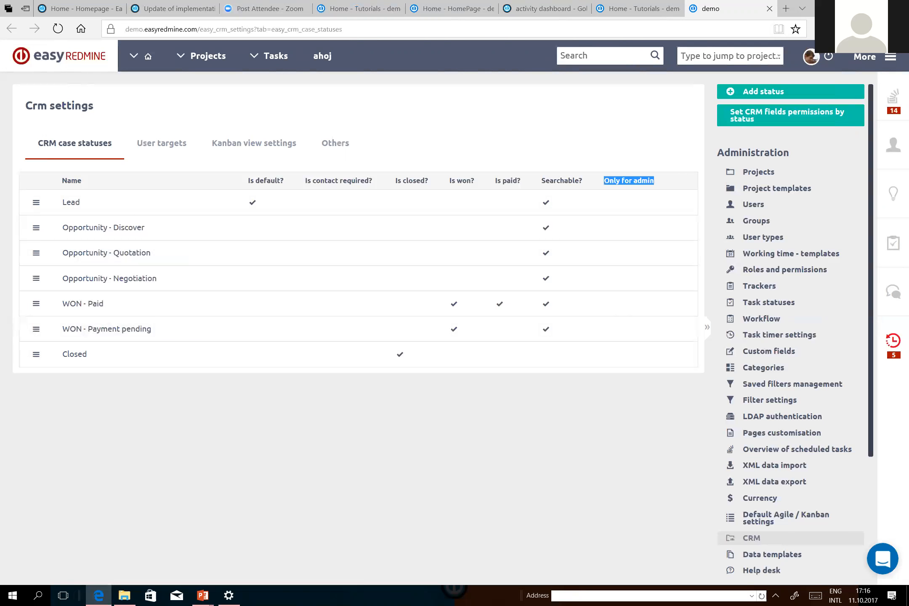
pyautogui.click(650, 182)
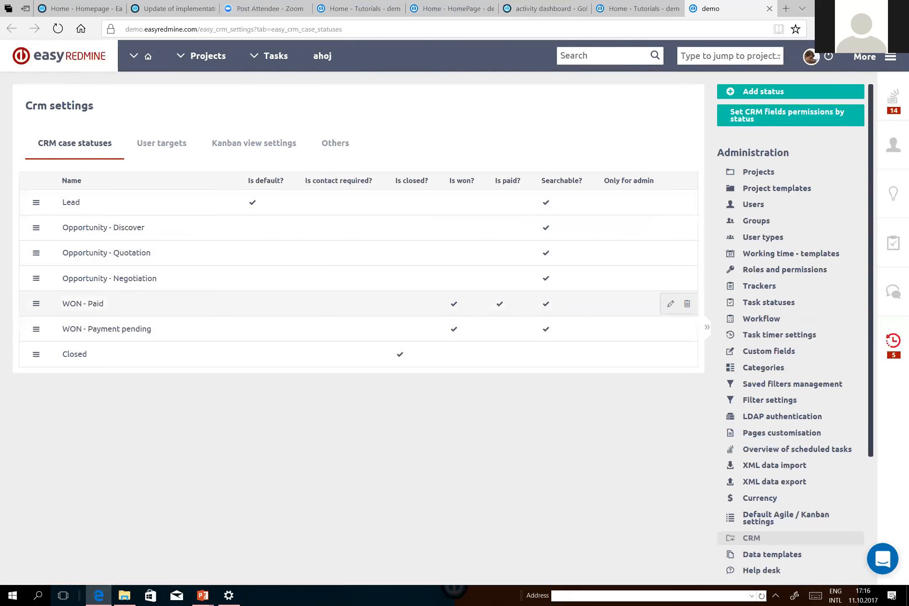
pyautogui.tripleClick(629, 180)
pyautogui.click(629, 181)
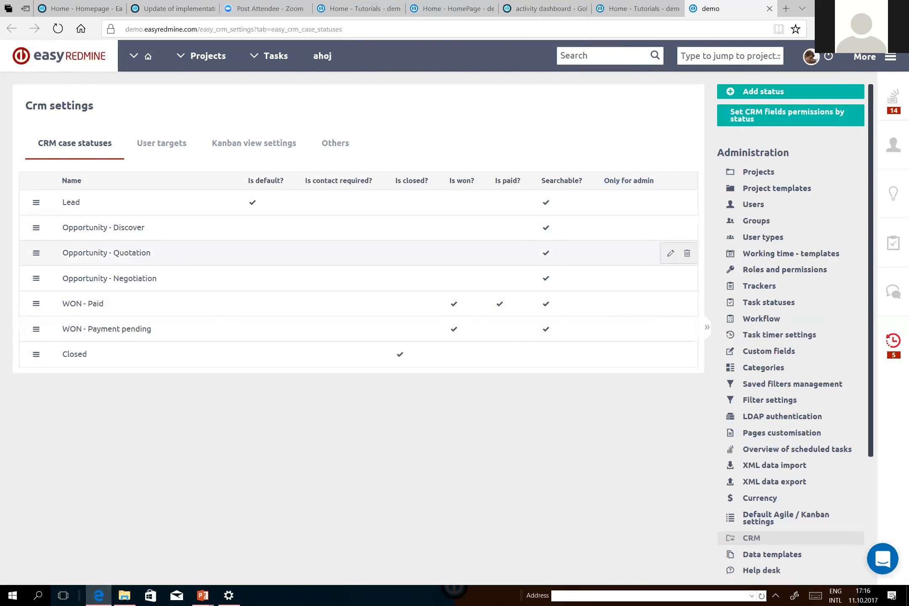
pyautogui.moveTo(656, 181); pyautogui.dragTo(603, 180)
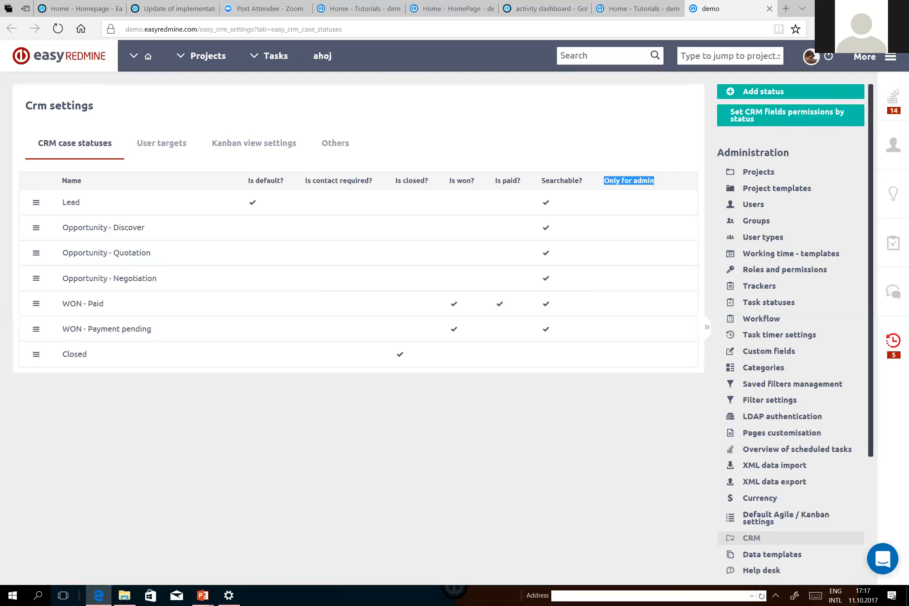
# Open the custom field link from the CRM slide show and review the Revenues field's formula and column choices, keeping Sum and Price (SUM).
pyautogui.hotkey('alt', 'Tab')
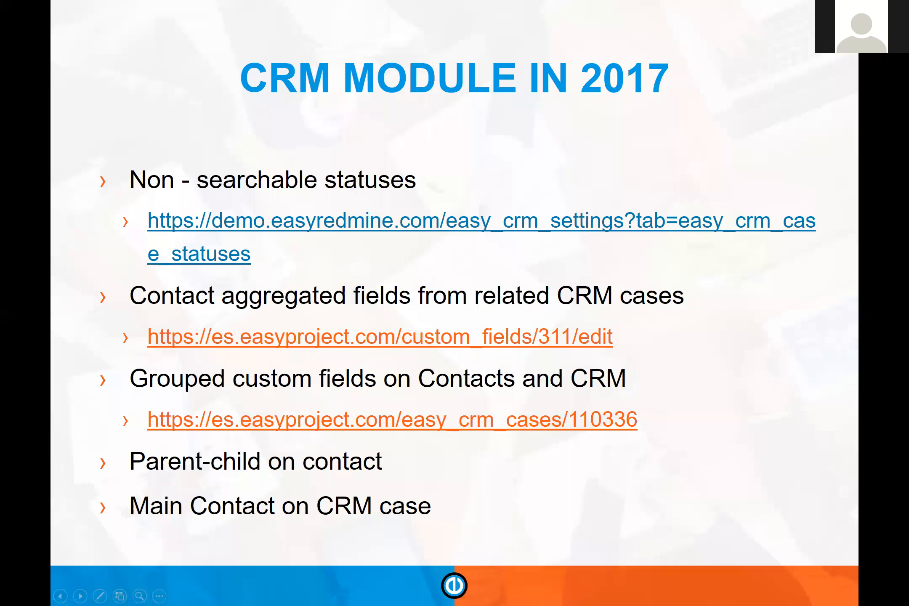
pyautogui.click(380, 337)
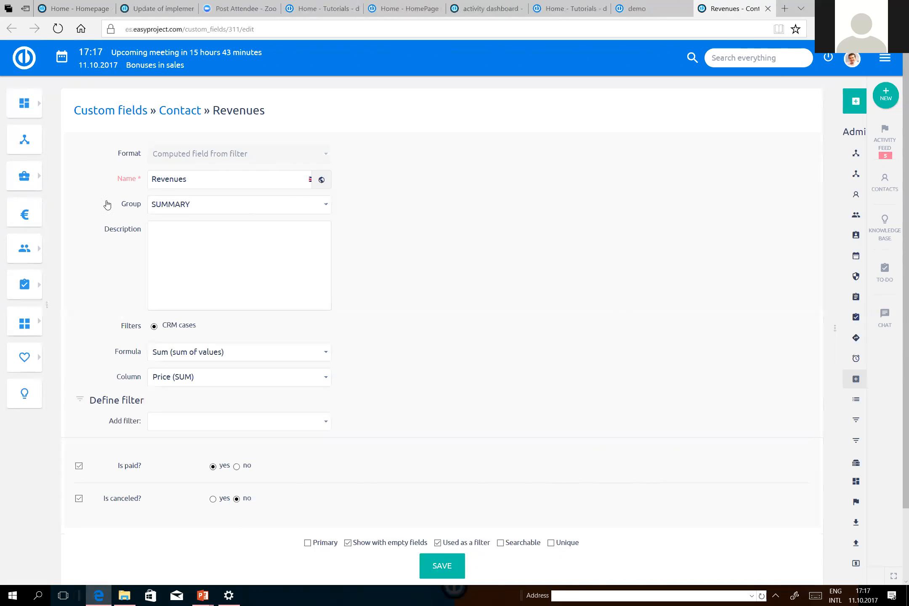
pyautogui.moveTo(121, 205); pyautogui.dragTo(133, 209)
pyautogui.click(189, 136)
pyautogui.click(240, 352)
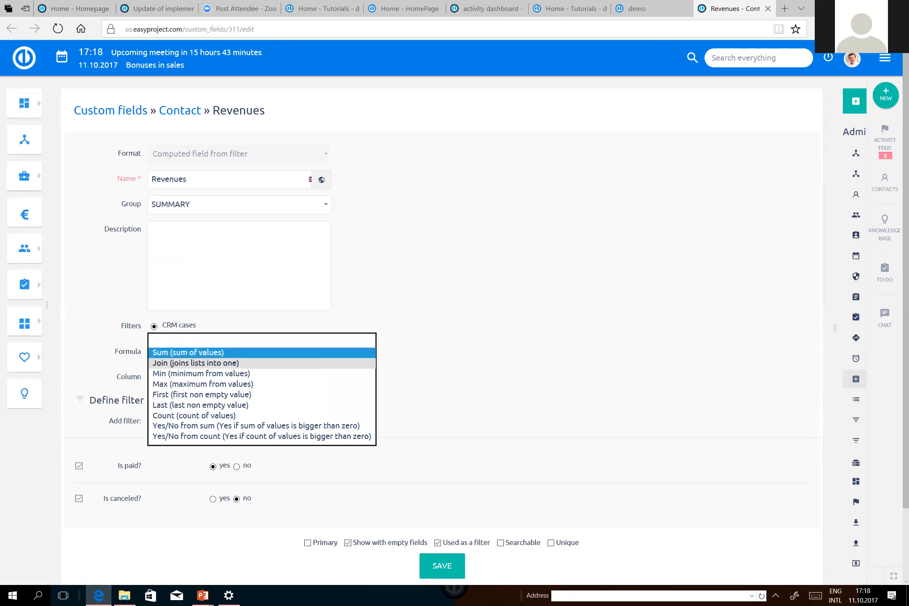
pyautogui.click(239, 353)
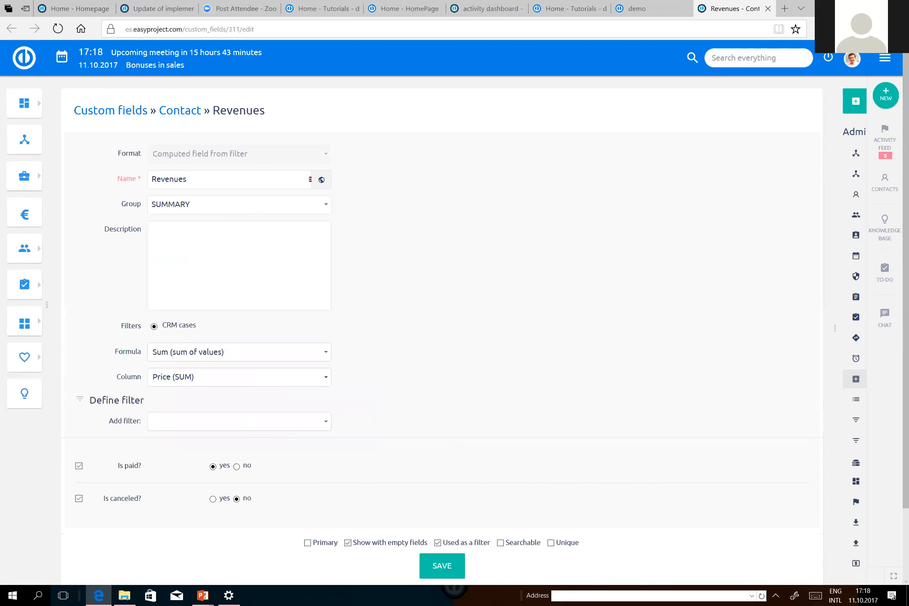
pyautogui.click(239, 377)
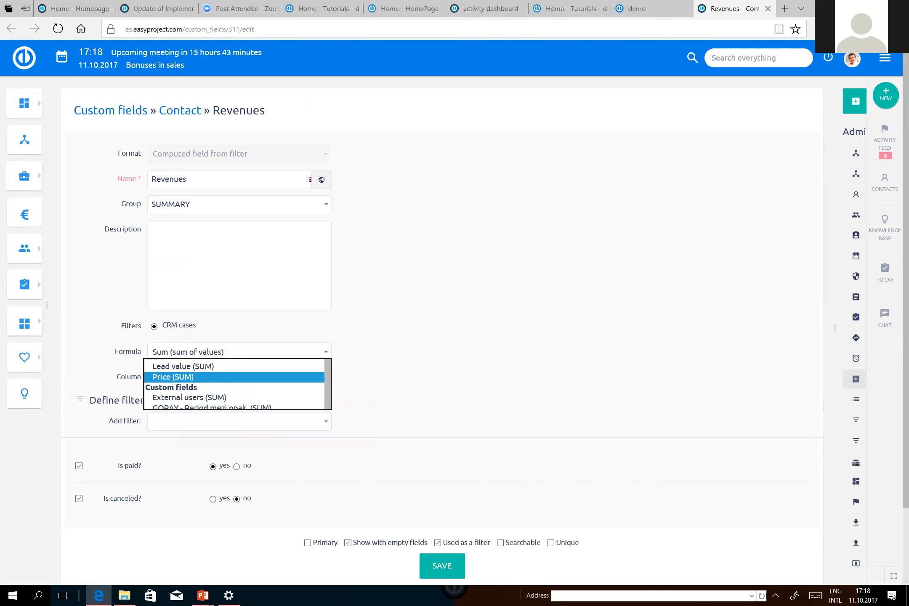
pyautogui.click(239, 377)
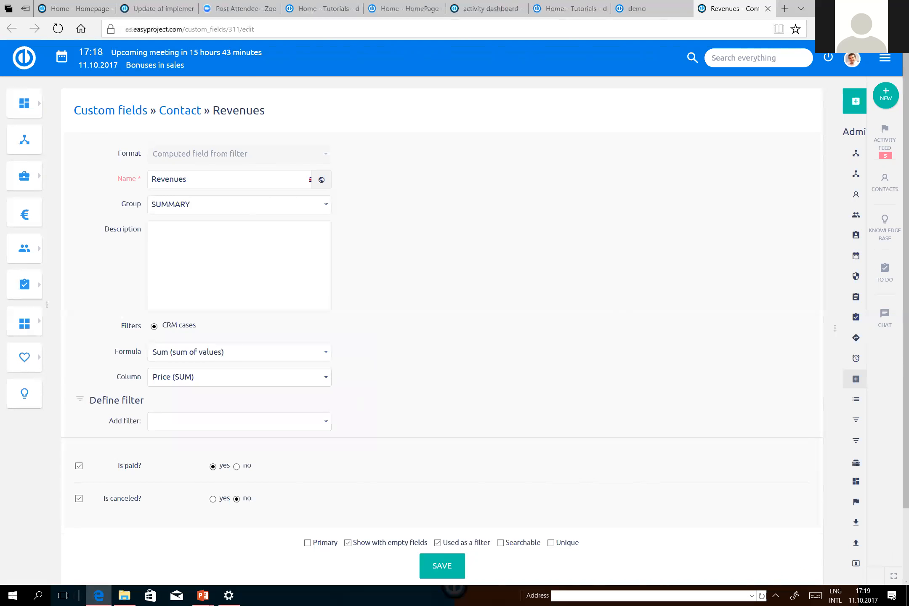
# Return to the PowerPoint slide show, open the linked TEST_Easy_CRM_case in the browser, and check it against the Revenues custom field page.
pyautogui.hotkey('alt', 'Tab')
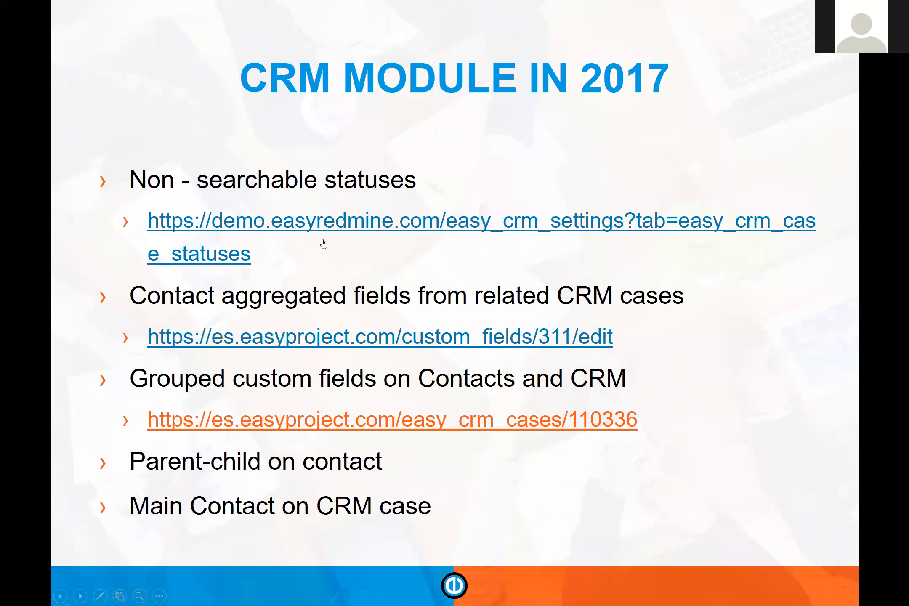
pyautogui.press('Right')
pyautogui.press('Left')
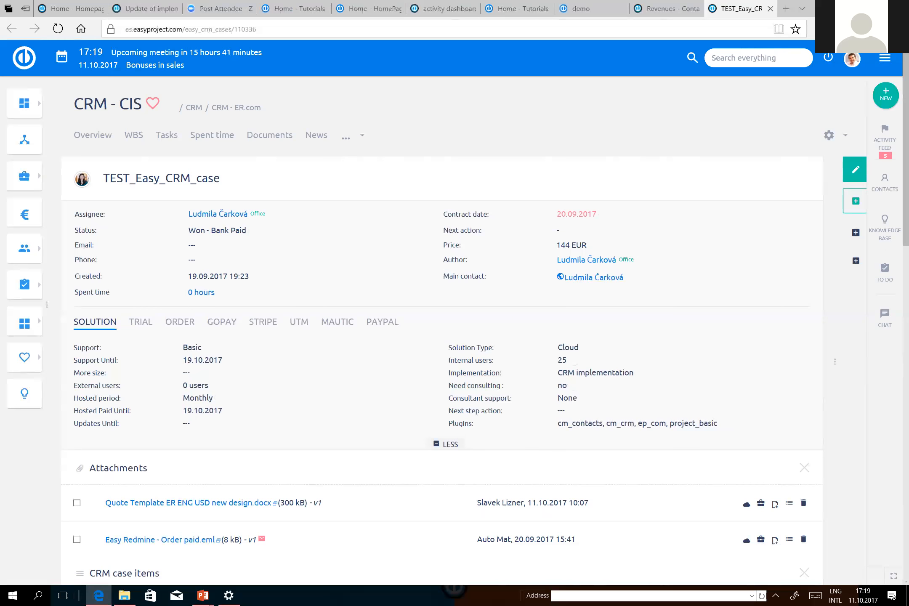
pyautogui.click(667, 9)
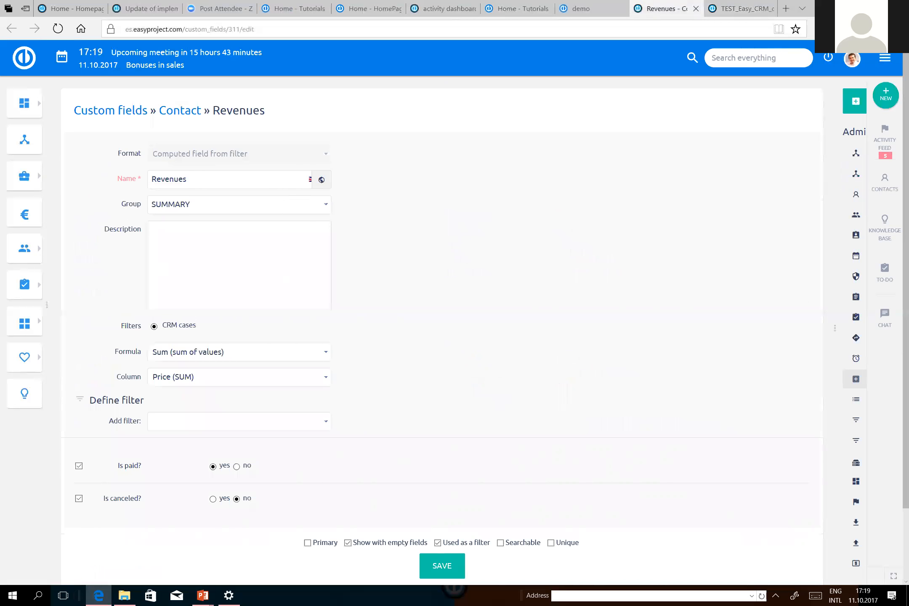
pyautogui.click(742, 9)
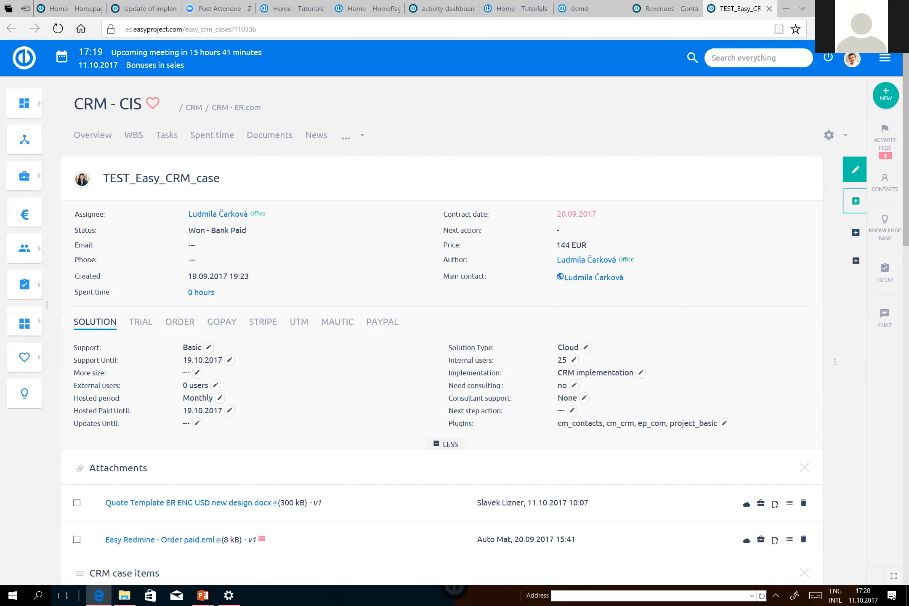
# Examine the case's grouped custom fields under Trial, Order, GoPay, Stripe and UTM.
pyautogui.click(141, 322)
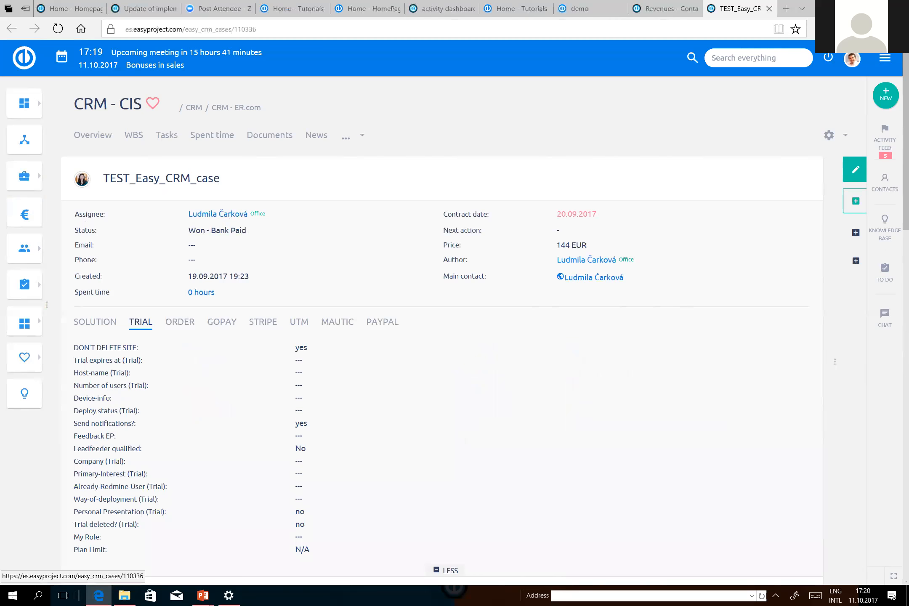
pyautogui.click(180, 322)
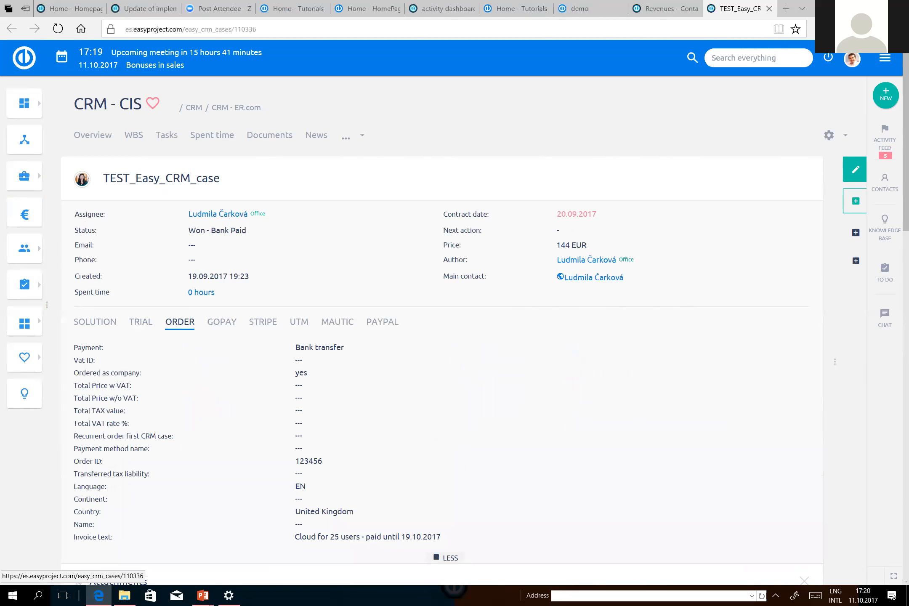
pyautogui.click(221, 322)
pyautogui.click(263, 322)
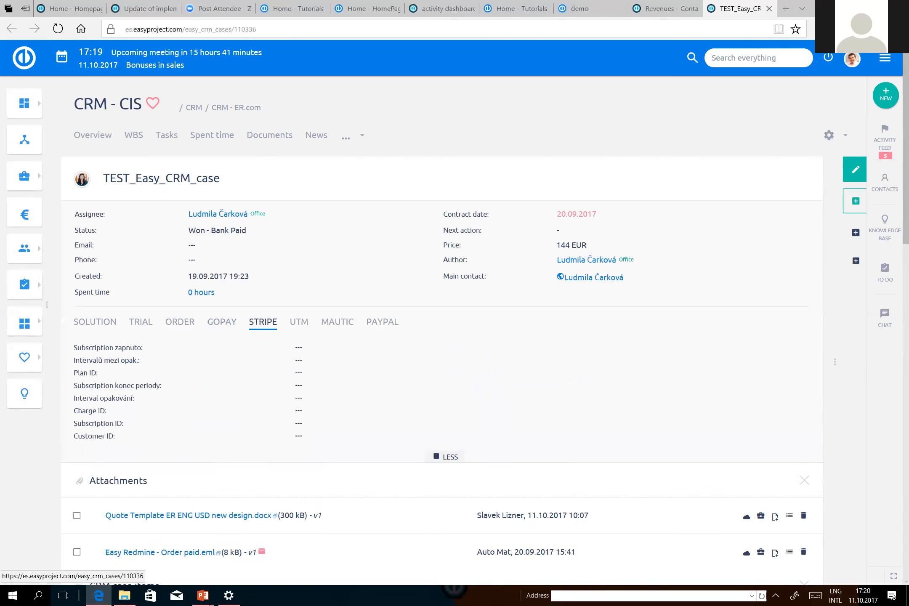
pyautogui.click(299, 322)
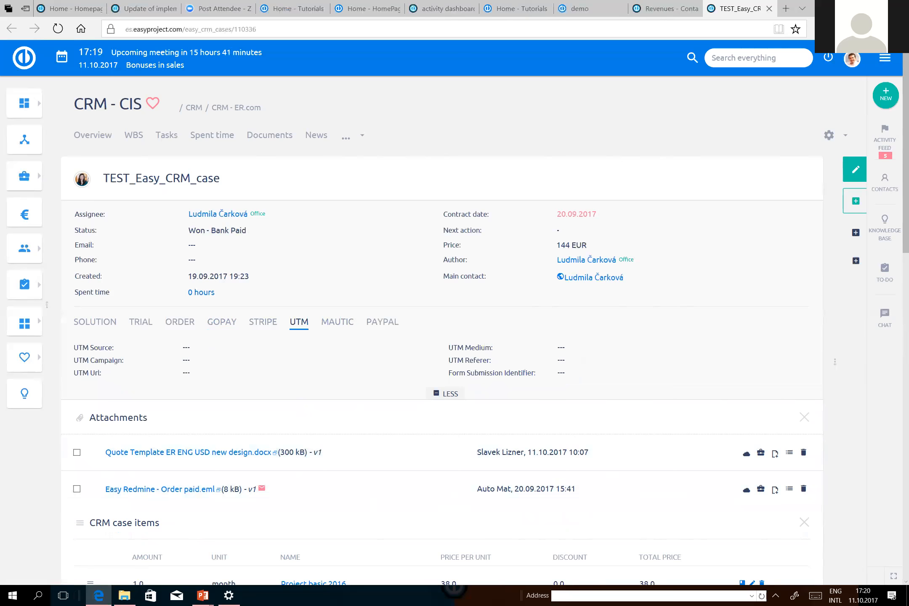
# Open the contact related to the CRM case, examine its Billing, Contract and Summary field groups, and switch back to the PowerPoint slide show.
pyautogui.scroll(-3, 442, 337)
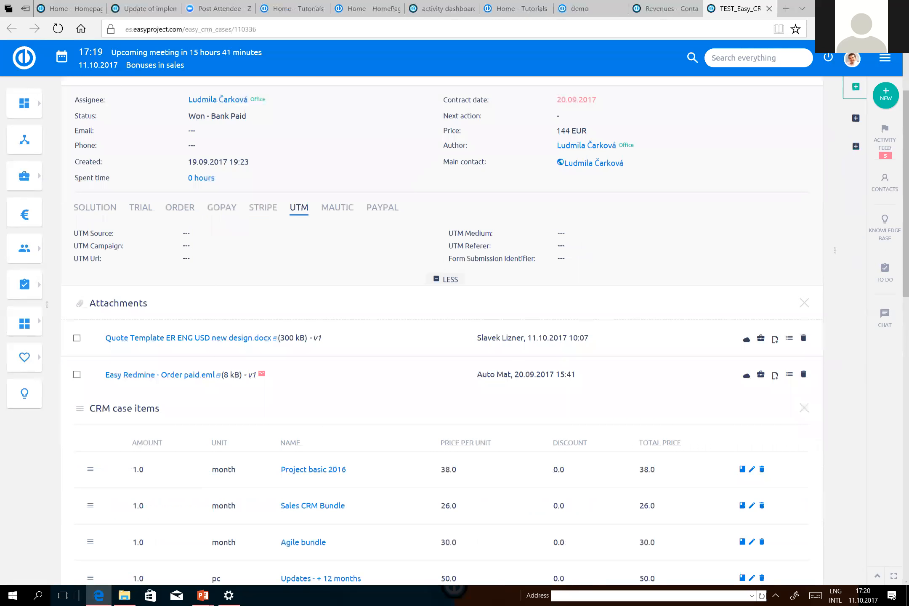
pyautogui.scroll(-10, 313, 201)
pyautogui.click(121, 330)
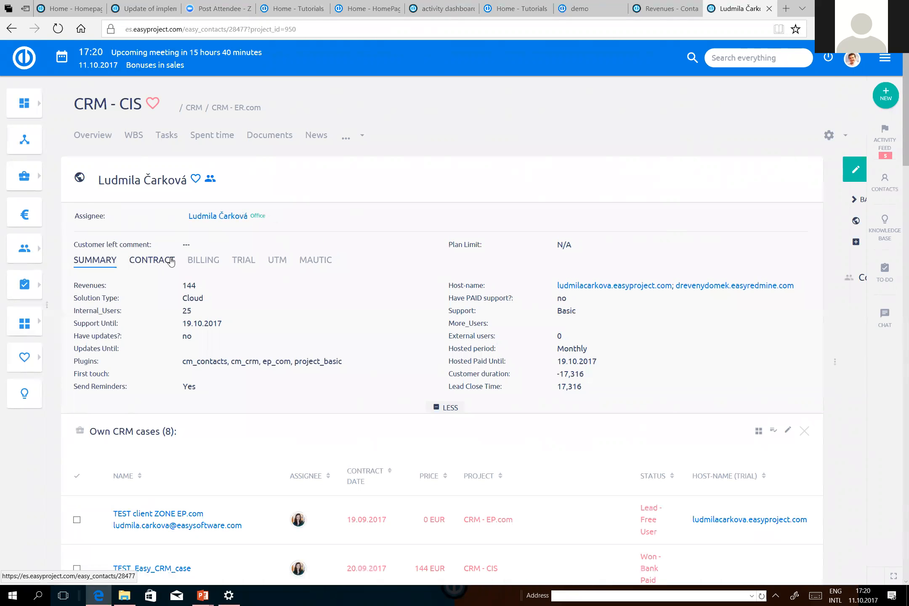
pyautogui.click(200, 261)
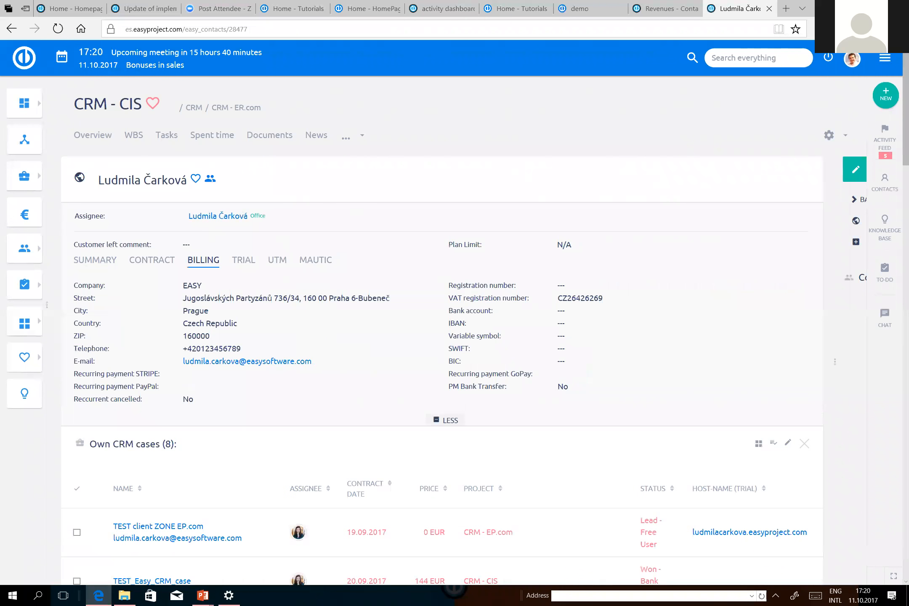
pyautogui.click(149, 258)
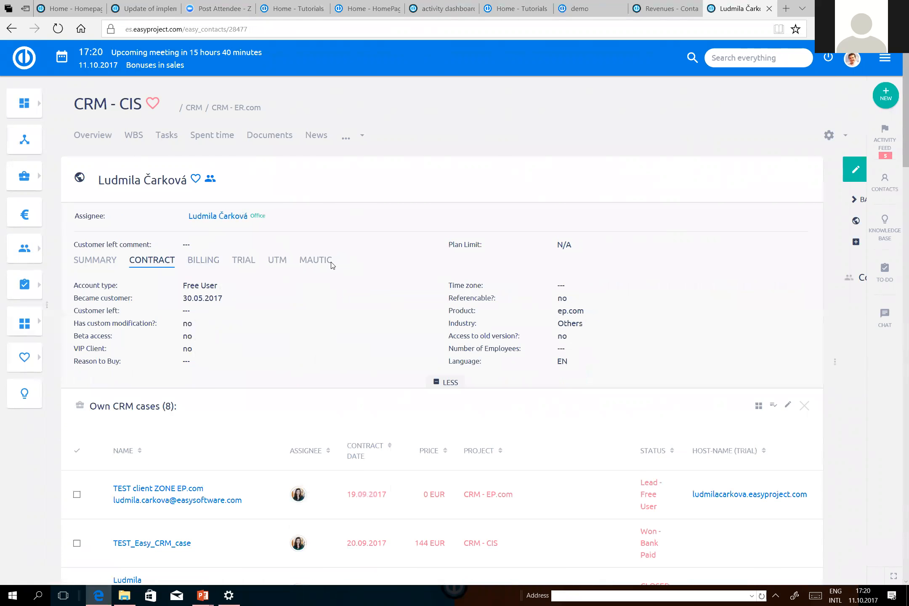
pyautogui.click(95, 260)
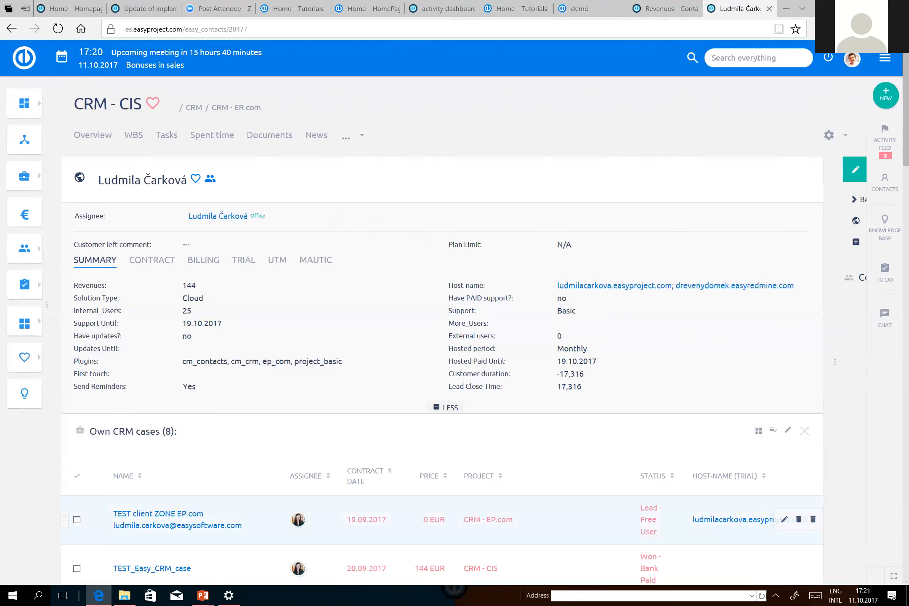
pyautogui.hotkey('alt', 'Tab')
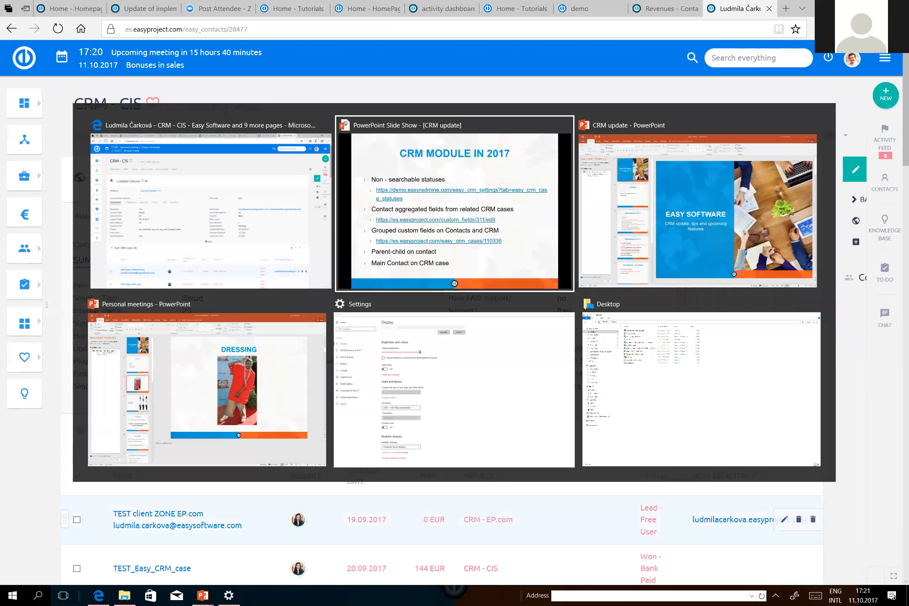
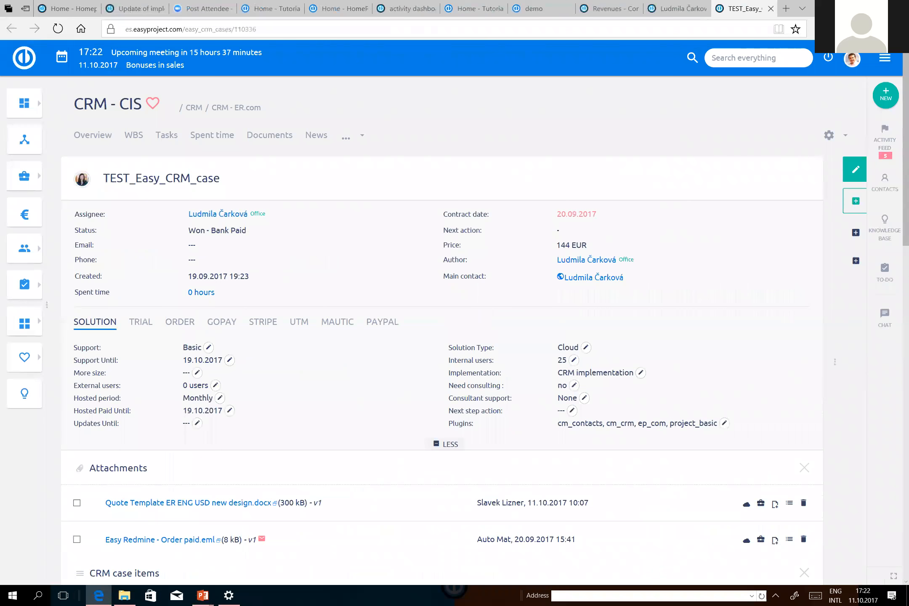
# Add the Agile bundle from the Easy Redmine - Cloud price book, size ER Small (25) in Euro, to the CRM case items and save.
pyautogui.scroll(-7, 91, 261)
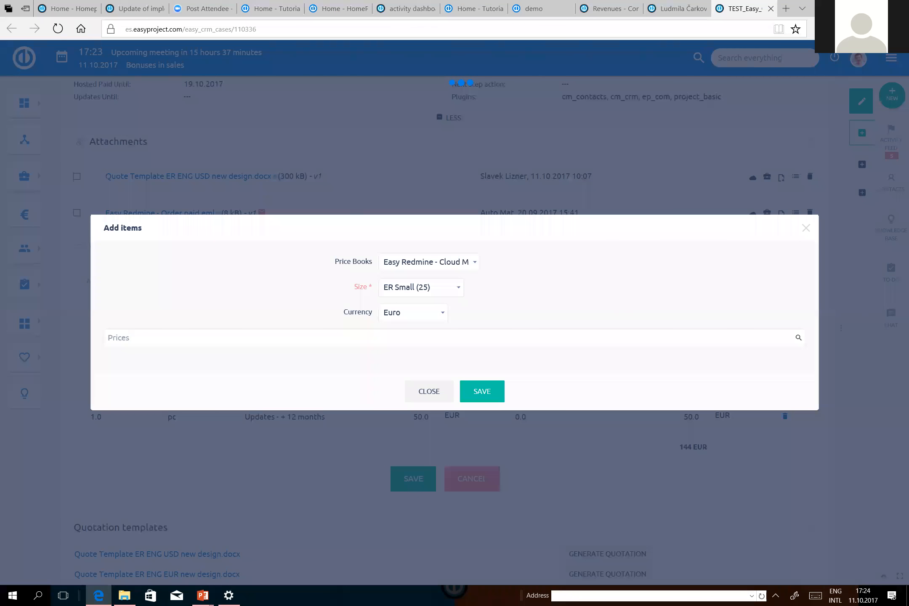
pyautogui.click(468, 266)
pyautogui.click(463, 263)
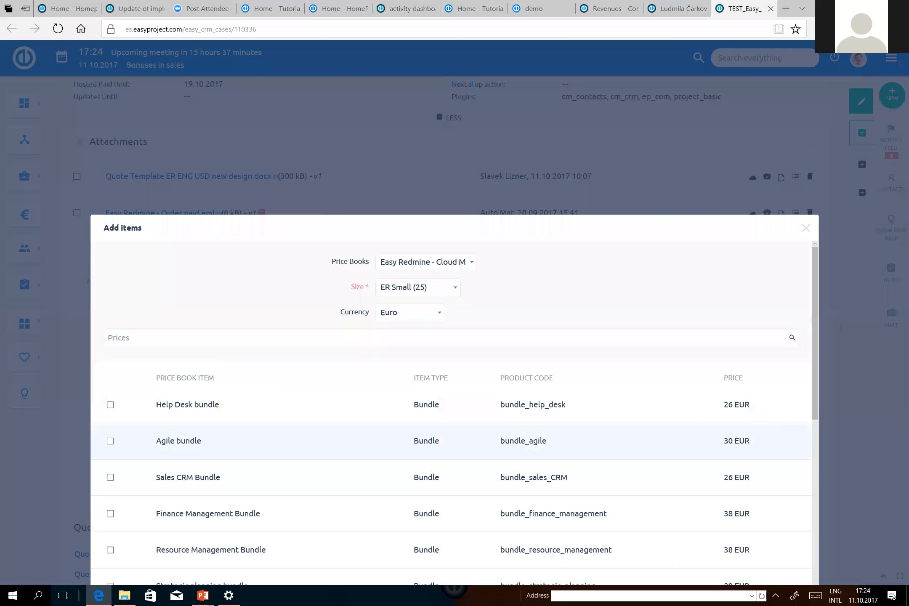
pyautogui.scroll(-2, 450, 400)
pyautogui.click(111, 375)
pyautogui.scroll(-1, 116, 408)
pyautogui.scroll(-10, 115, 408)
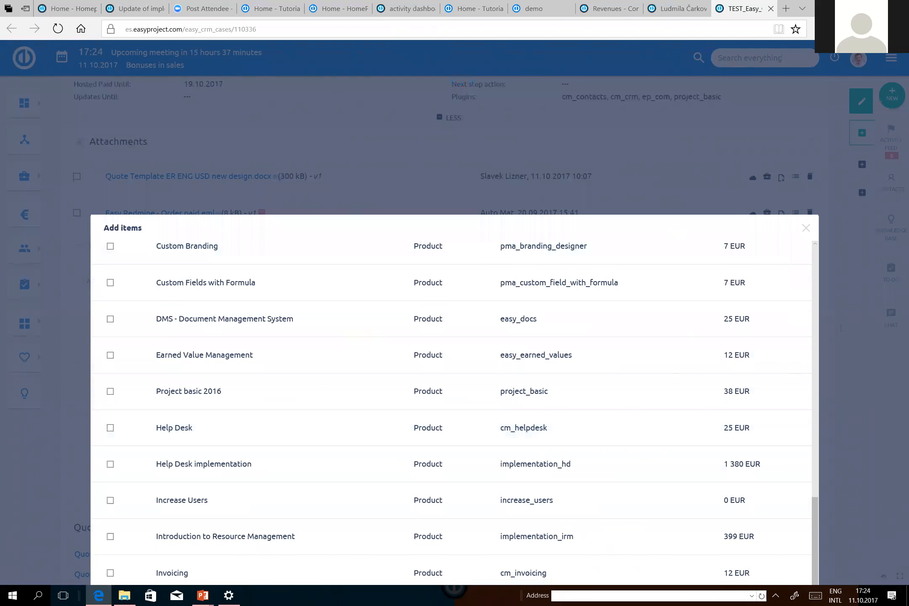
pyautogui.scroll(-3, 115, 407)
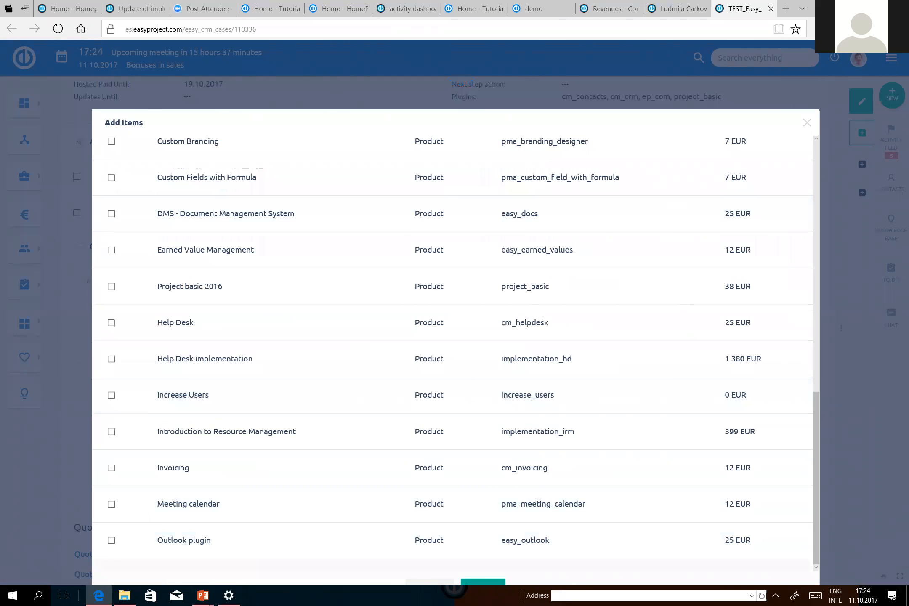
pyautogui.click(483, 582)
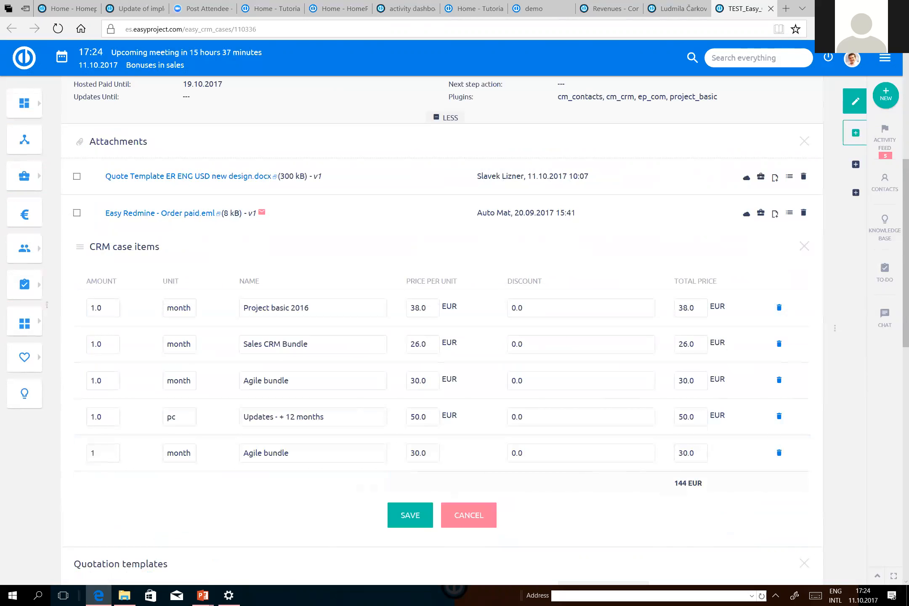
pyautogui.click(410, 515)
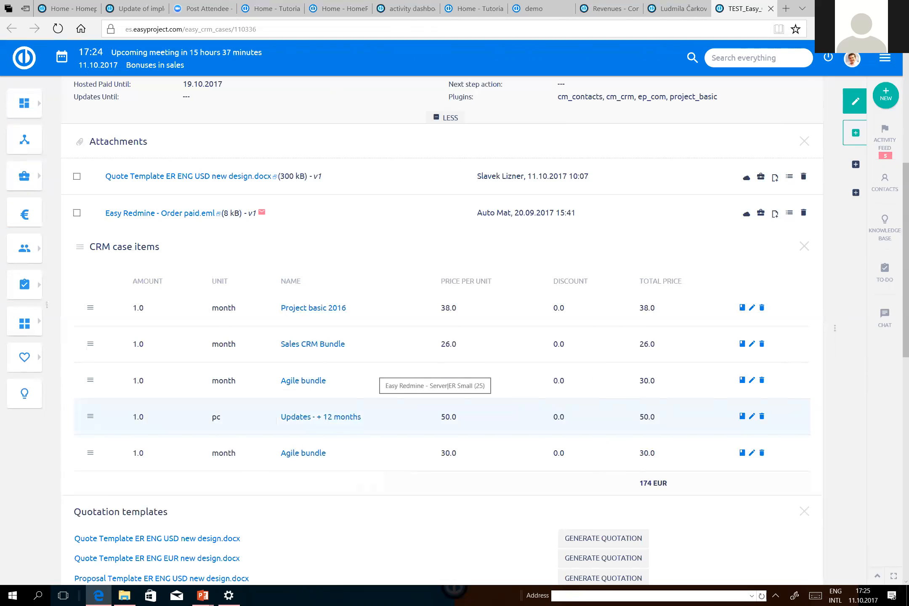
# Generate a quotation from Quote Template ER ENG USD new design.docx and open the newly attached document in Word for editing.
pyautogui.scroll(-2, 438, 379)
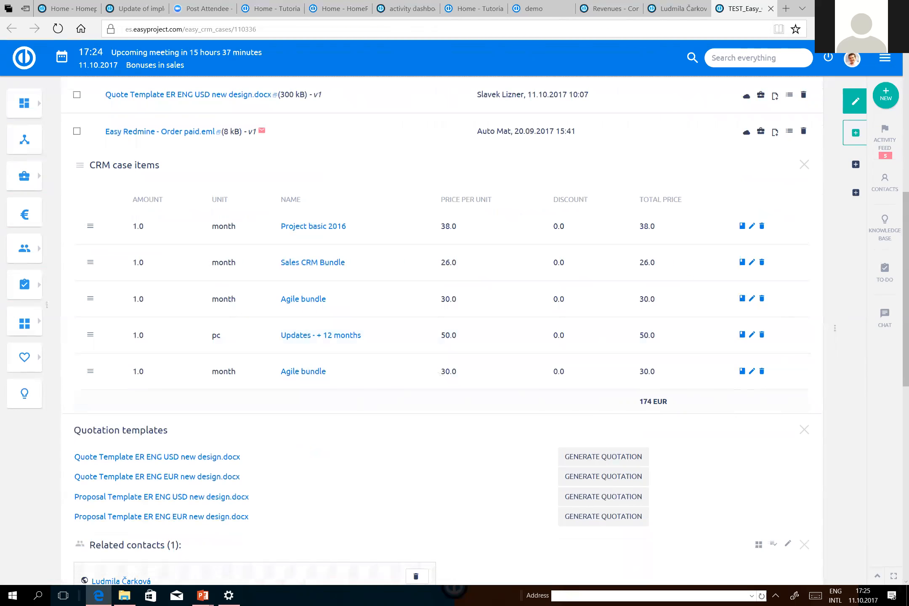
pyautogui.click(609, 476)
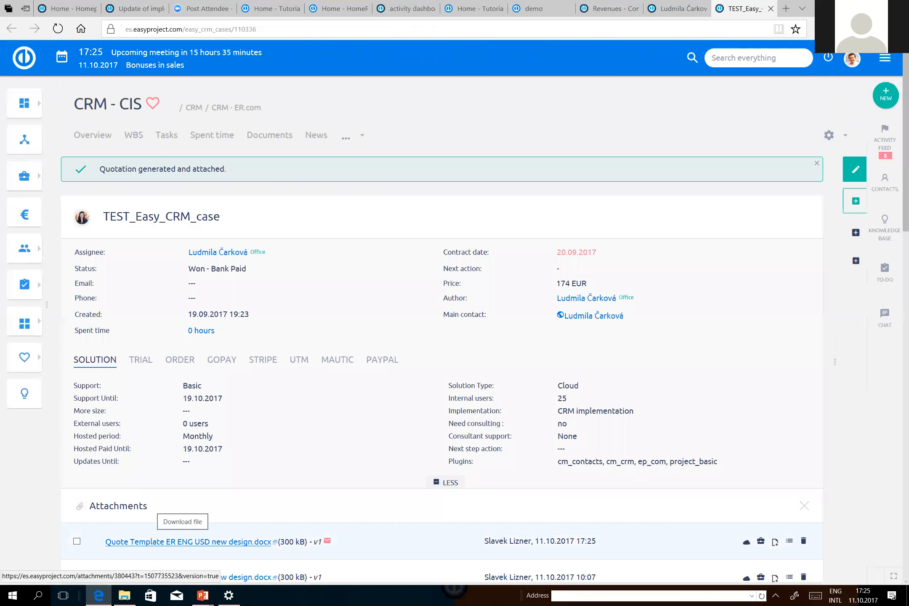
pyautogui.click(188, 542)
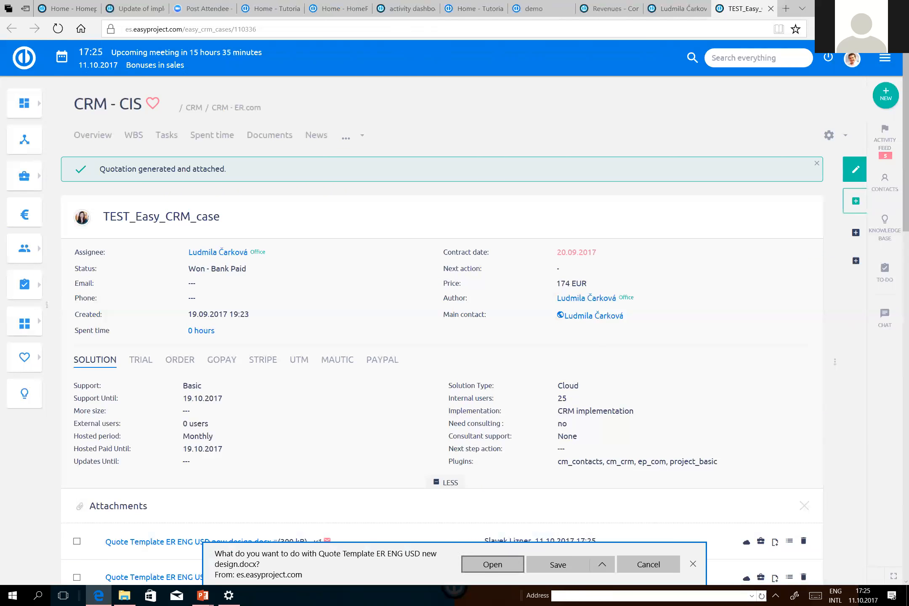
pyautogui.click(492, 564)
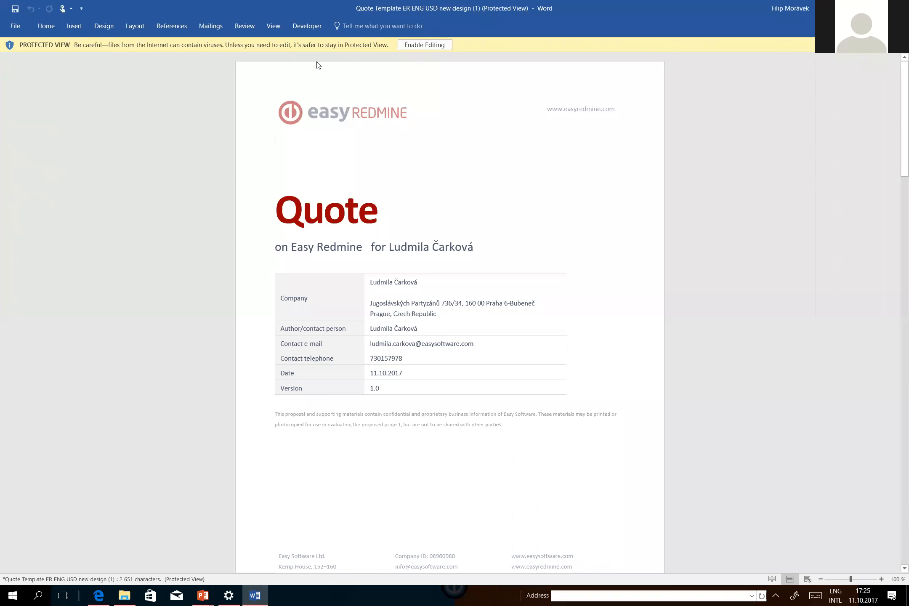
pyautogui.click(424, 45)
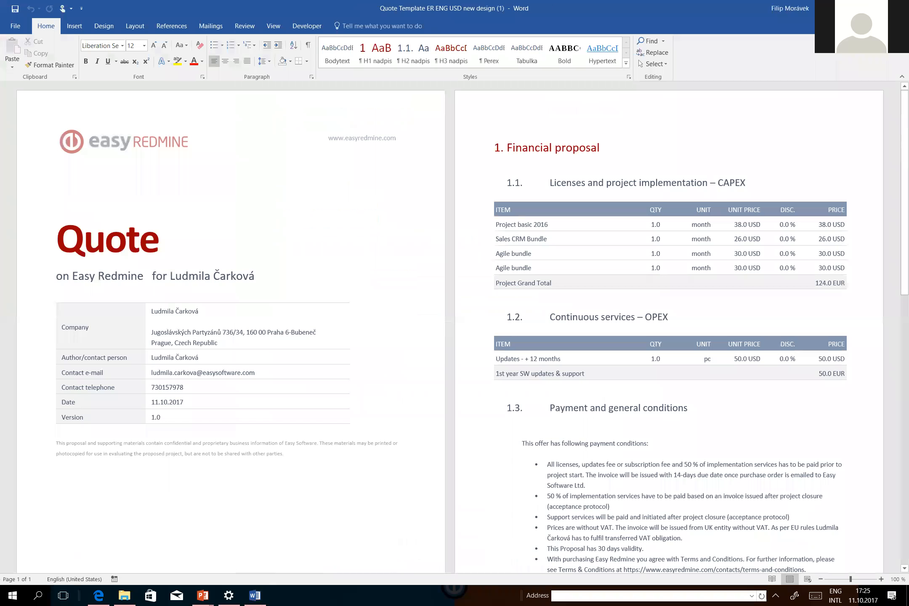
# Review the quote's customer name, company details table, and the CAPEX and OPEX sections of the financial proposal.
pyautogui.moveTo(255, 276); pyautogui.dragTo(171, 276)
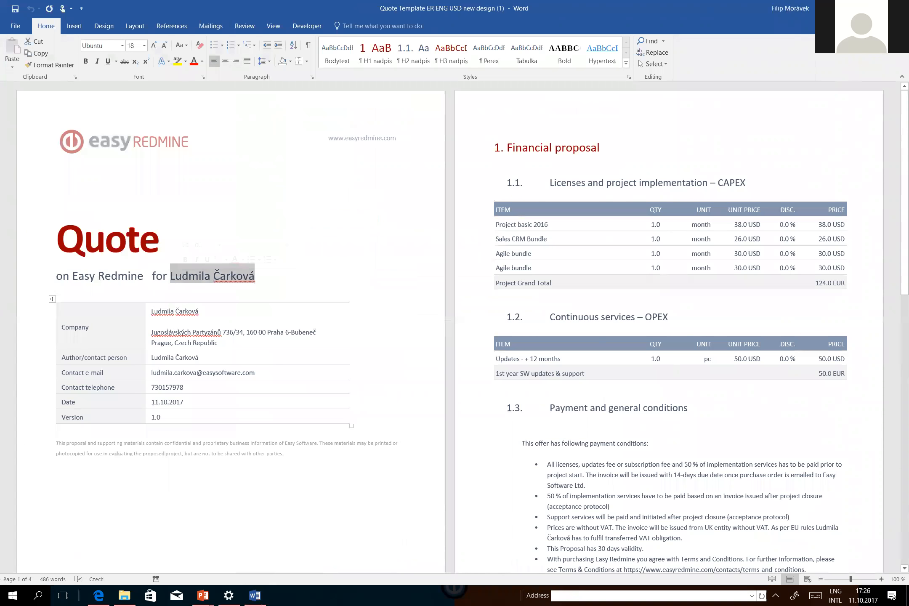
pyautogui.moveTo(152, 312); pyautogui.dragTo(161, 417)
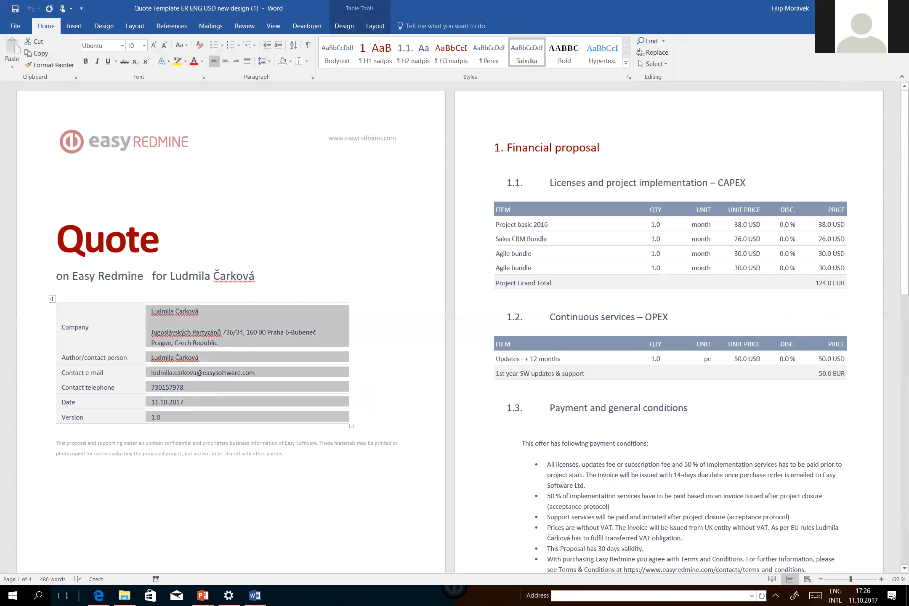
pyautogui.moveTo(572, 182); pyautogui.dragTo(825, 283)
pyautogui.click(749, 317)
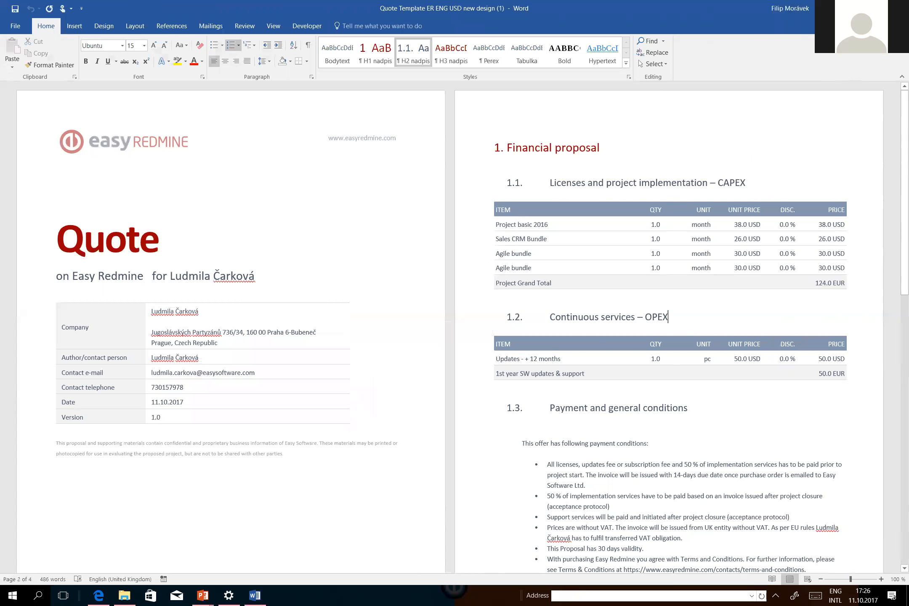
# Examine the quote's payment conditions, customer references and company contact details, and close the document.
pyautogui.scroll(-3, 463, 327)
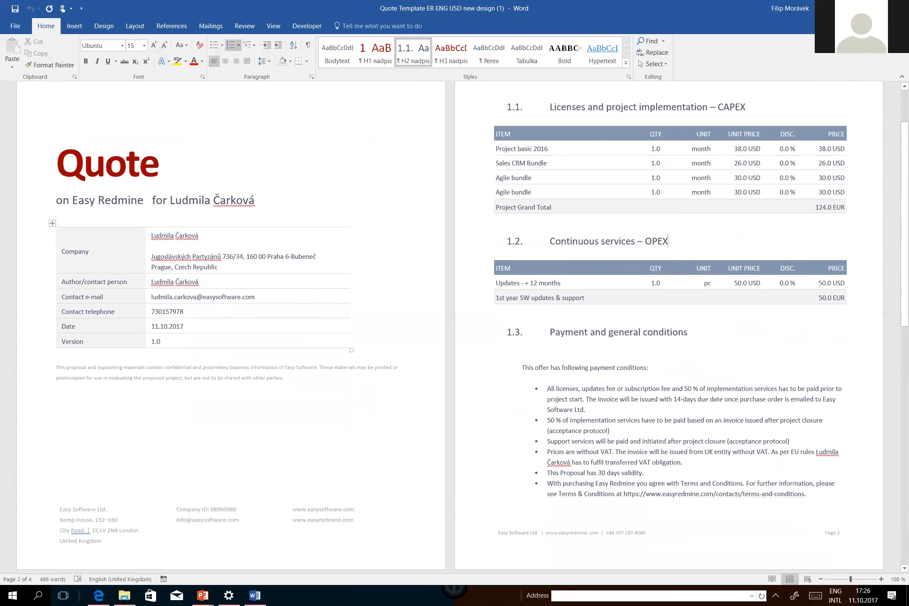
pyautogui.scroll(-20, 834, 526)
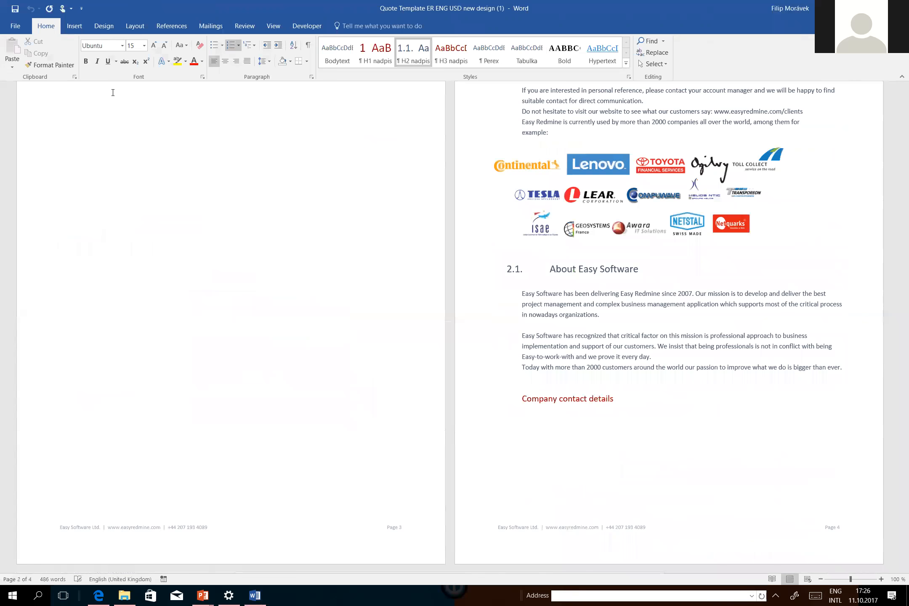
pyautogui.click(31, 9)
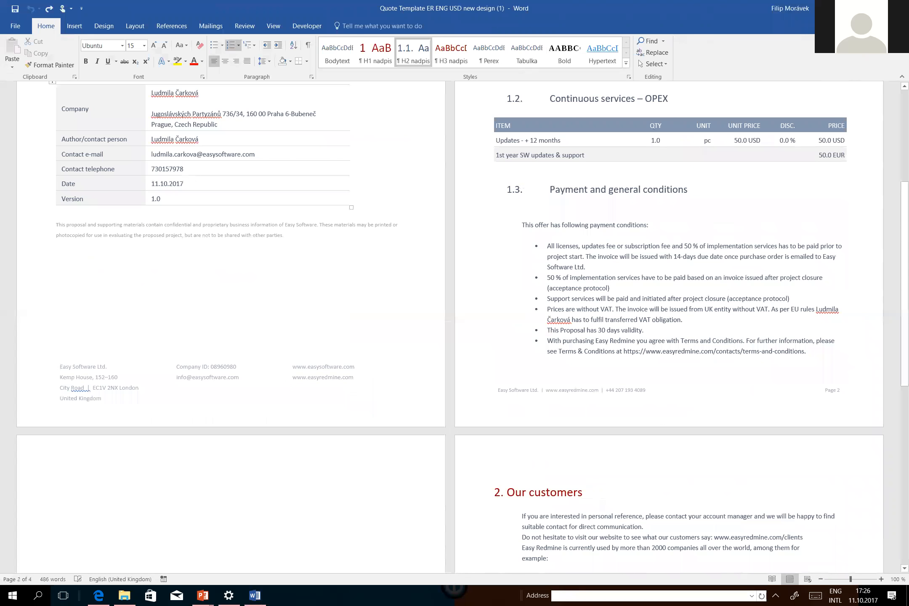
pyautogui.scroll(-3, 454, 326)
pyautogui.scroll(7, 455, 327)
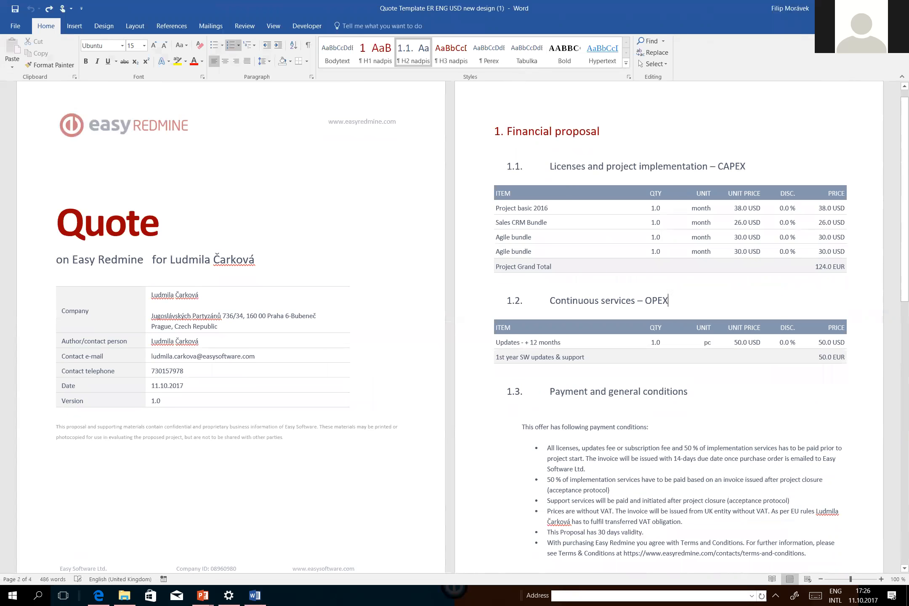
pyautogui.scroll(-8, 188, 230)
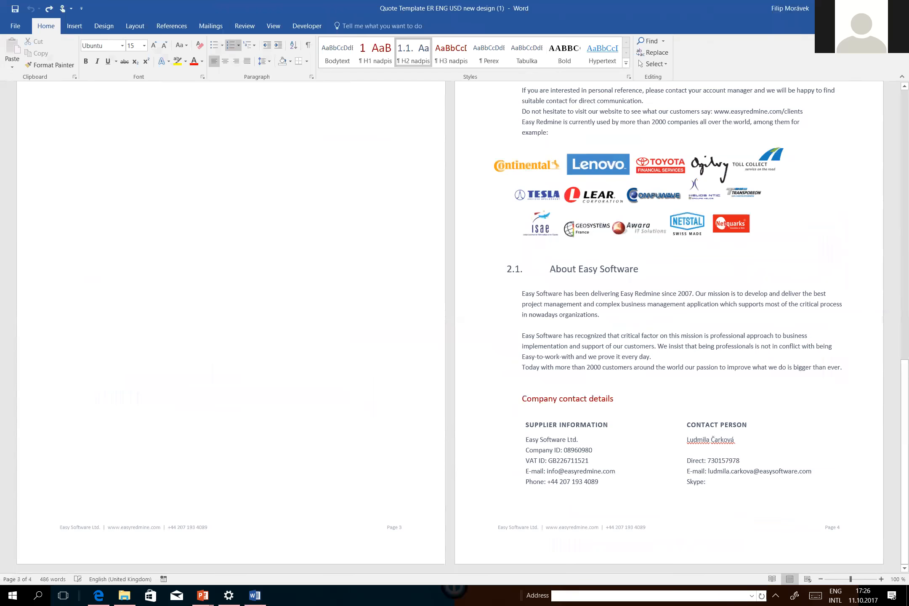
pyautogui.scroll(6, 454, 327)
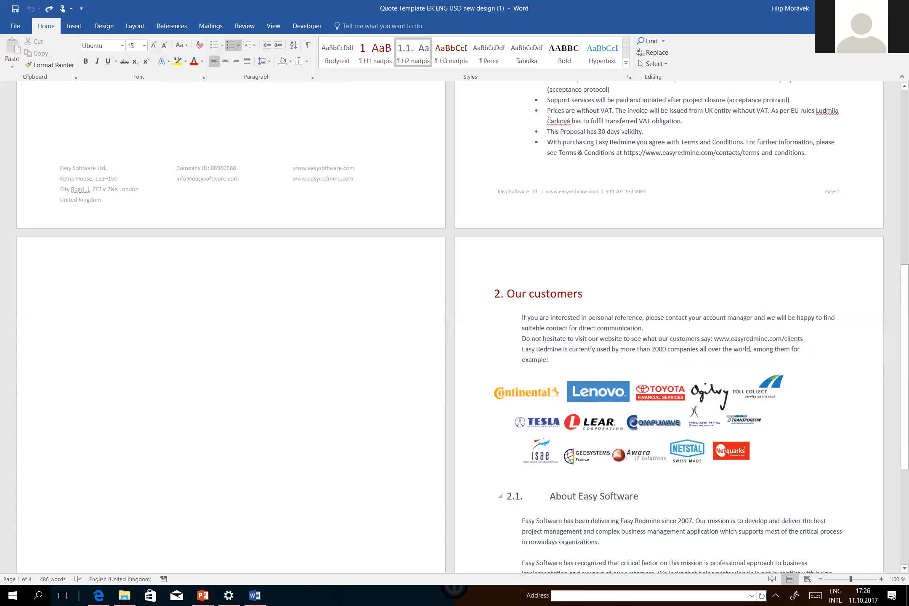
pyautogui.scroll(-5, 455, 327)
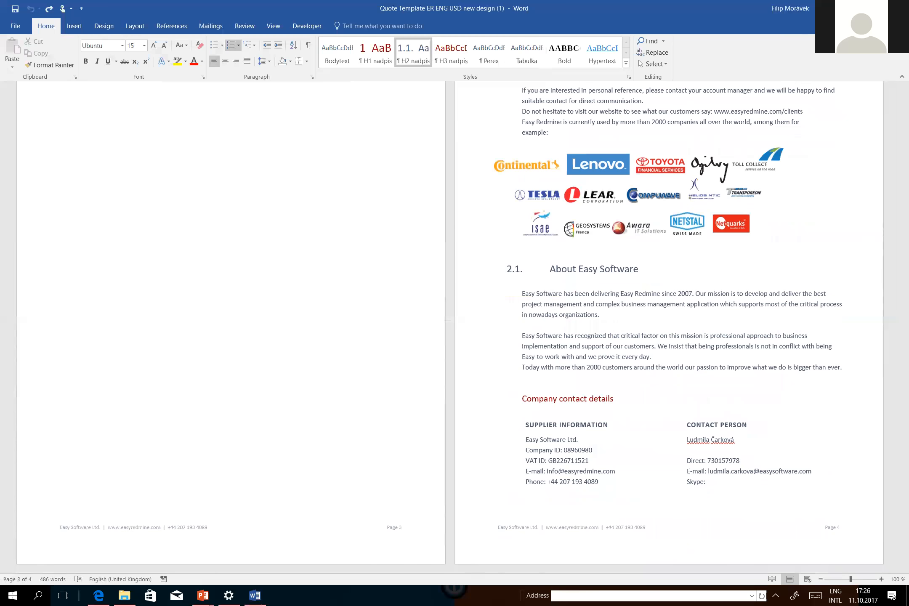
pyautogui.hotkey('alt', 'F4')
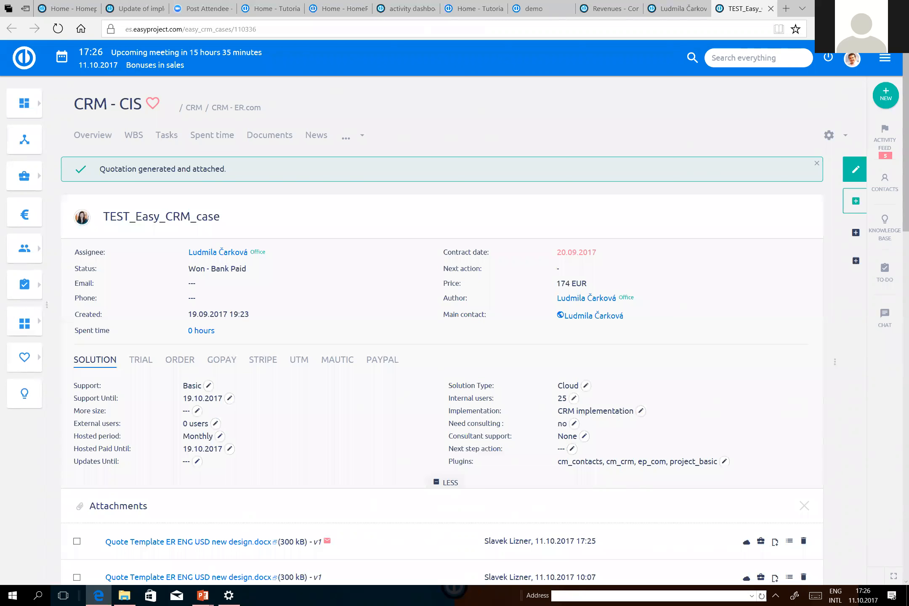
# Return from the CRM case to the PowerPoint slide show, advance to the Contacts slide, and end the show.
pyautogui.scroll(-10, 442, 329)
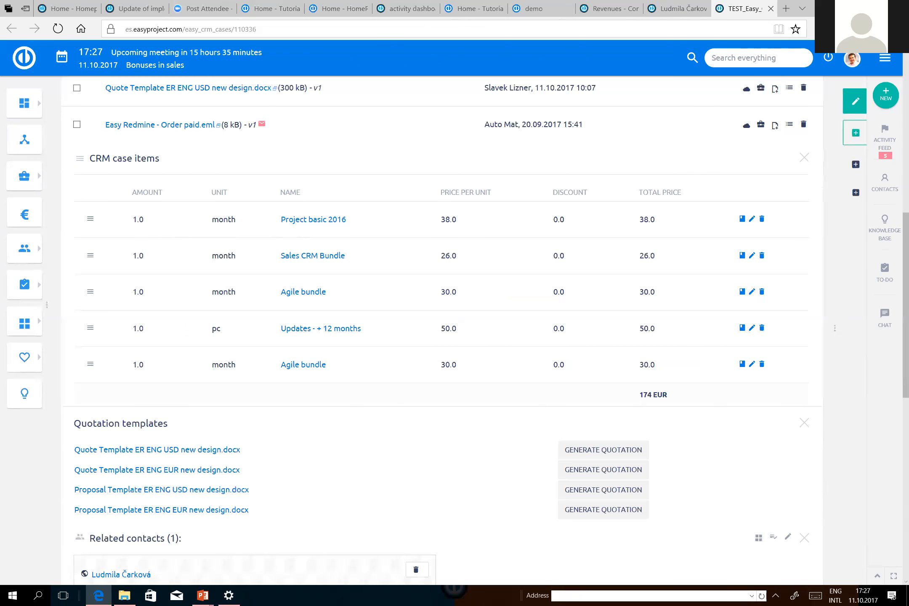
pyautogui.hotkey('alt', 'Tab')
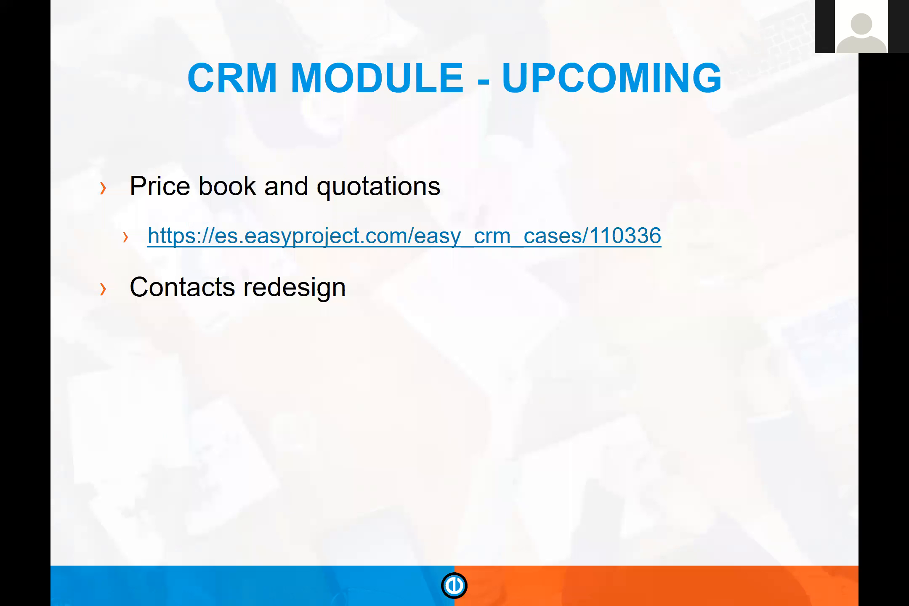
pyautogui.press('Right')
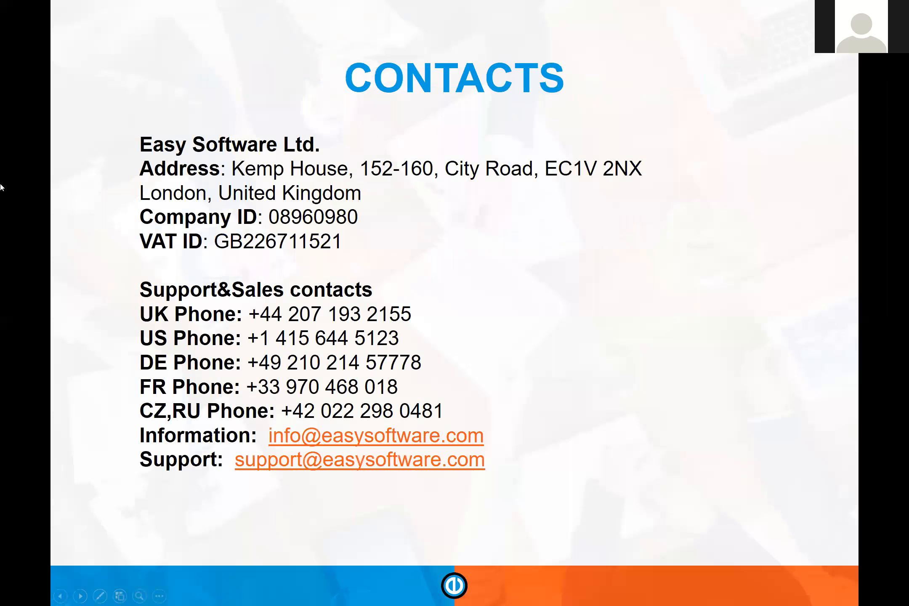
pyautogui.press('Escape')
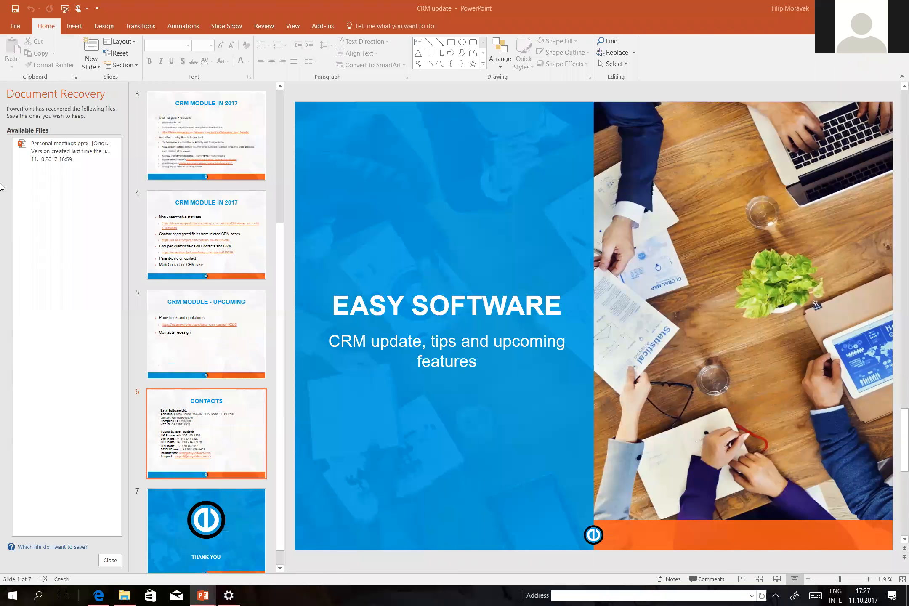